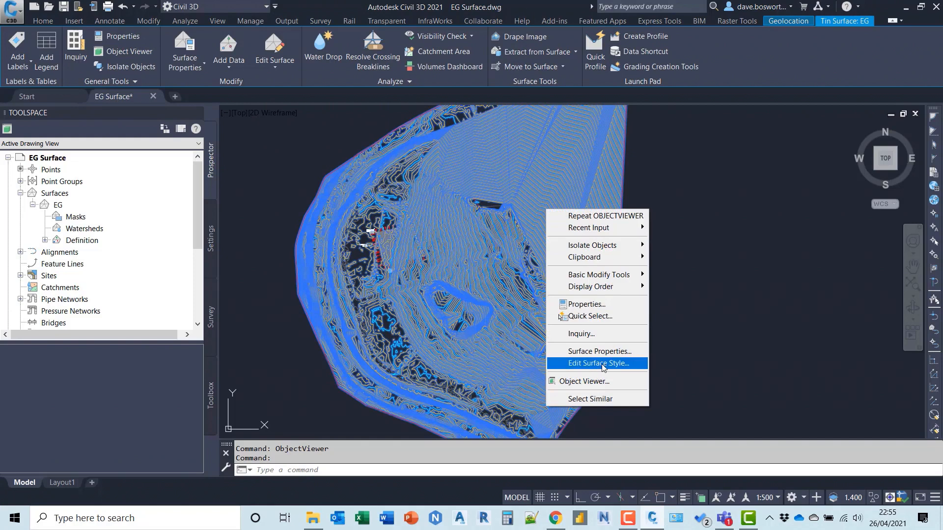
- Examine the EG surface from an oblique 3D angle in the Object Viewer and close the viewer
left_click(596, 382)
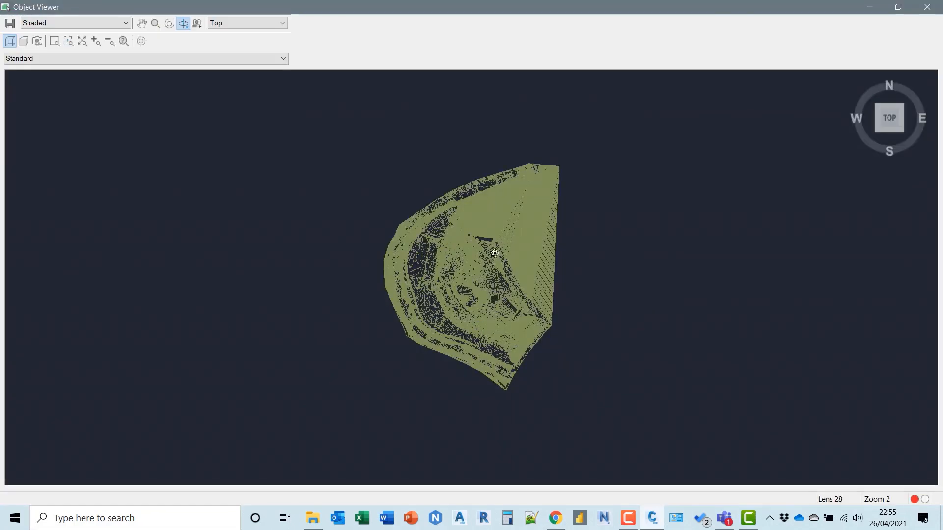
left_click_drag(494, 253, 495, 263)
scroll(496, 266, "up", 4)
left_click_drag(577, 372, 568, 334)
right_click(551, 332)
left_click(573, 158)
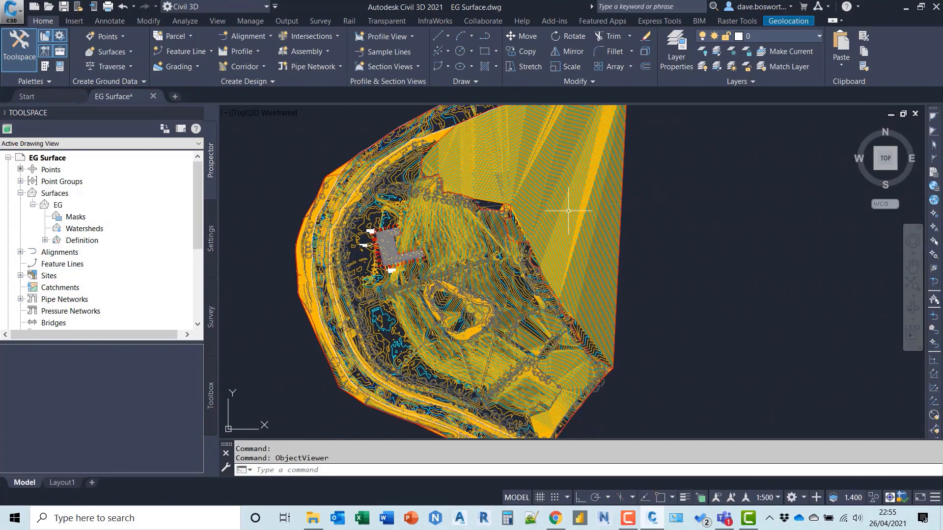
- Inspect the L-shaped building floor plan attached over the EG surface and its labelled corner coordinates
scroll(387, 246, "up", 5)
scroll(386, 246, "up", 4)
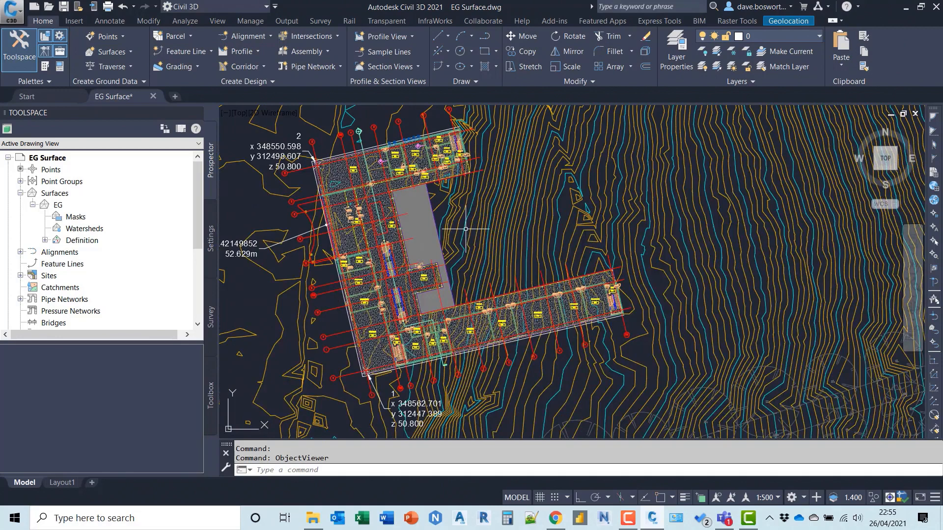
middle_click_drag(465, 229, 561, 228)
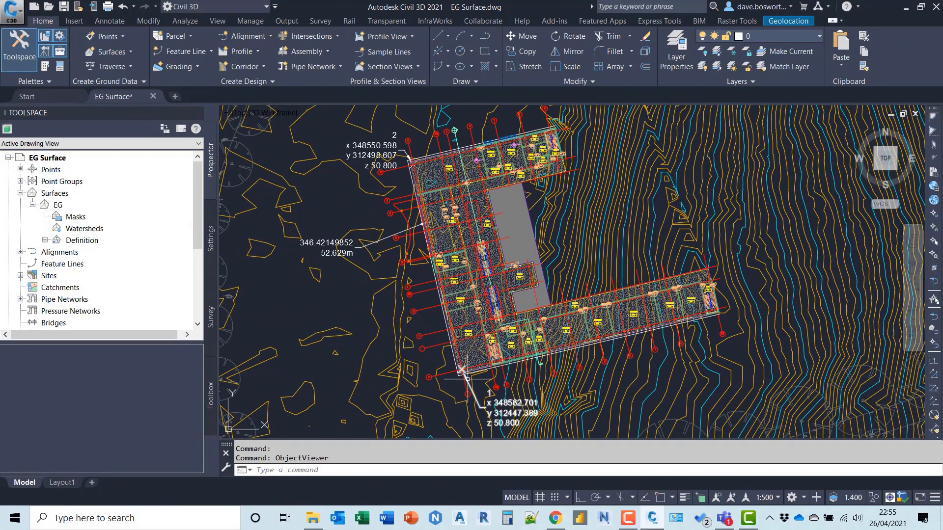
left_click(474, 162)
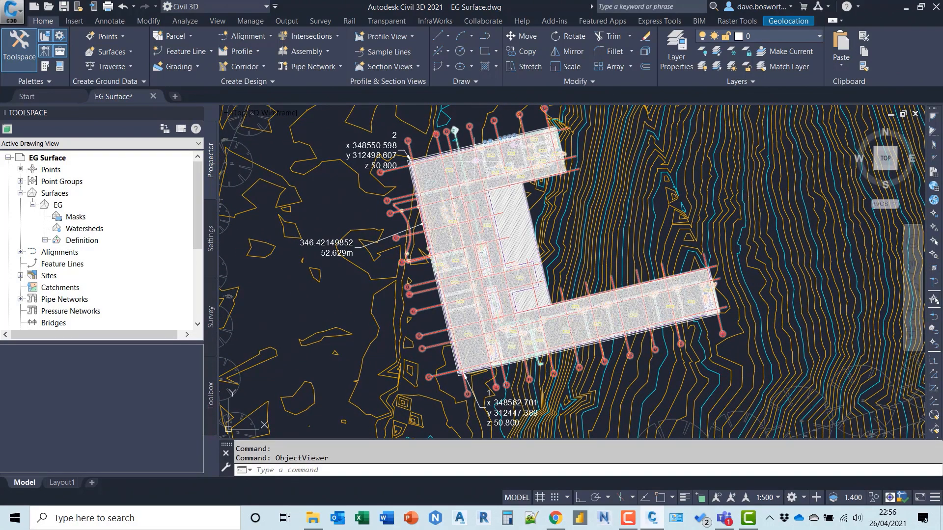
key("Escape")
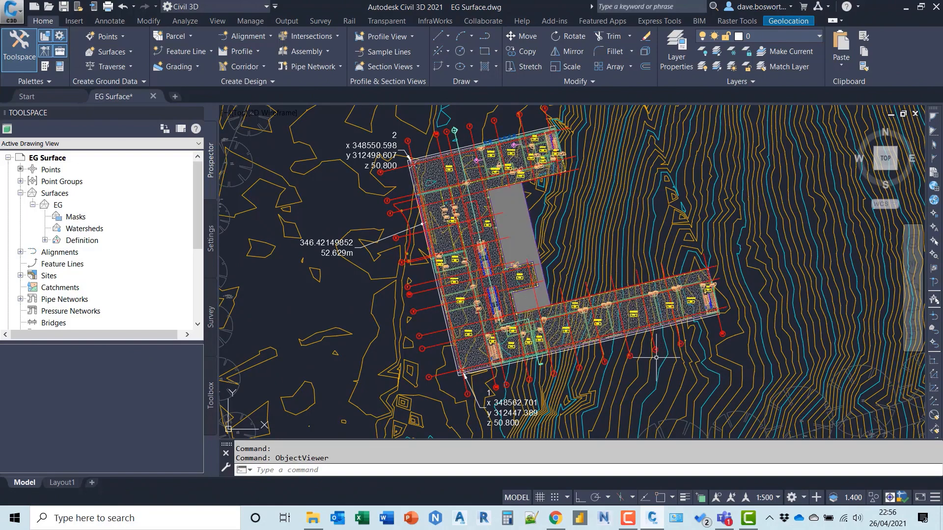
mouse_move(656, 357)
scroll(360, 300, "down", 4)
scroll(452, 293, "down", 2)
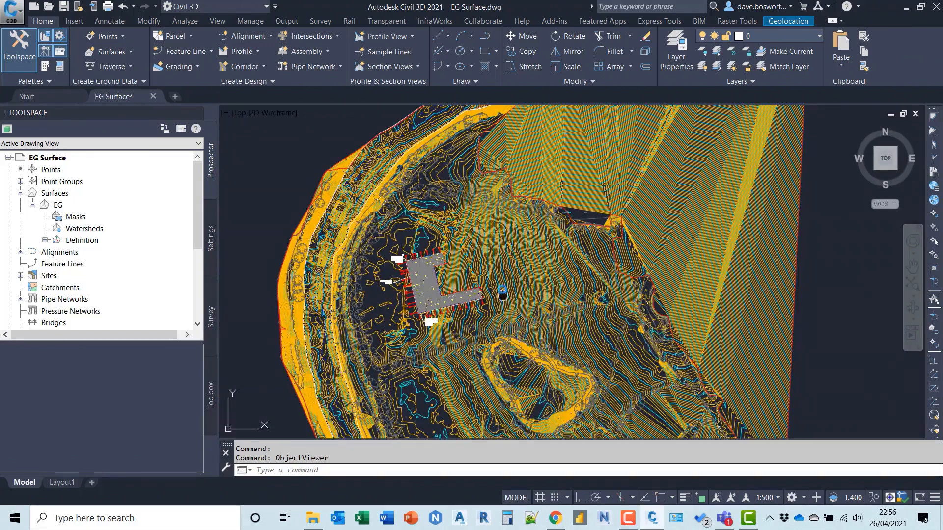
mouse_move(502, 295)
middle_mouse_down()
mouse_move(499, 273)
mouse_move(476, 257)
middle_mouse_up()
scroll(499, 272, "down", 2)
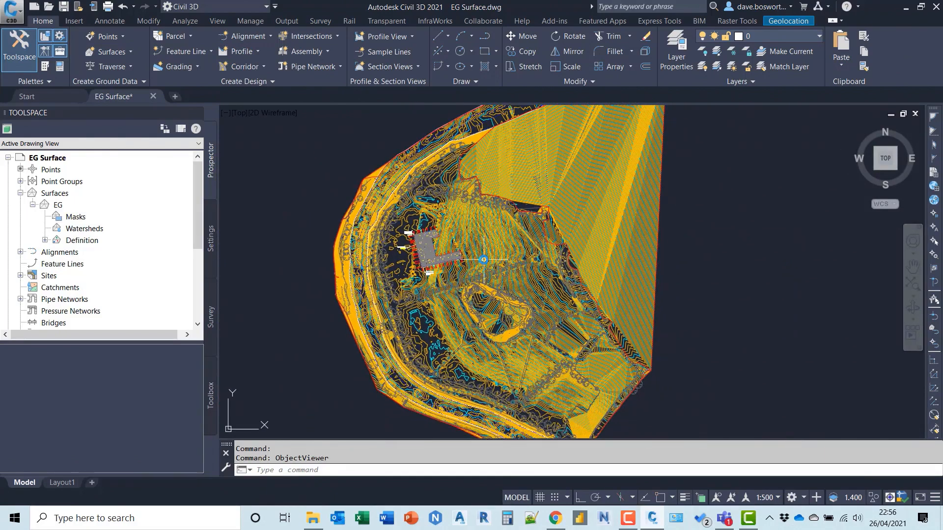
- Switch to Autodesk Docs in the browser and view the Incoming > A - Architect folder under S0 - WIP > C - Civil Engineer
mouse_move(485, 242)
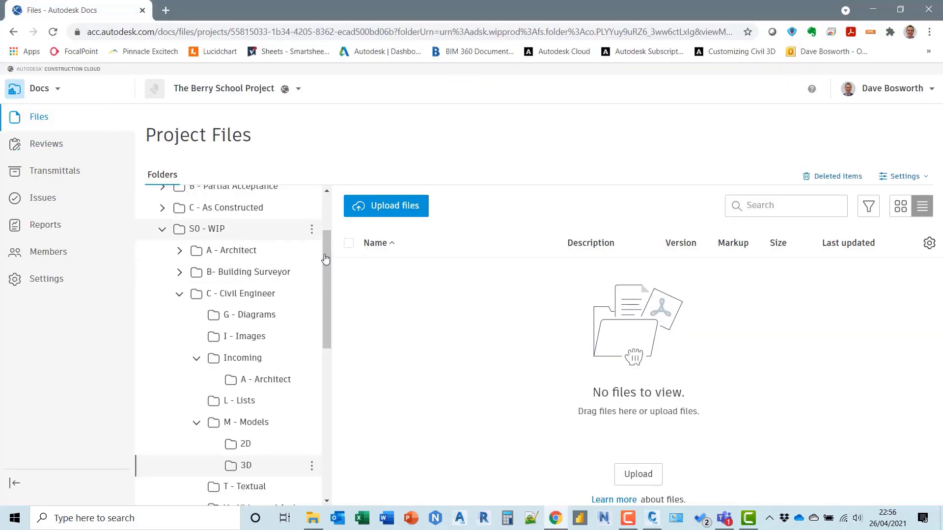
scroll(202, 314, "up", 2)
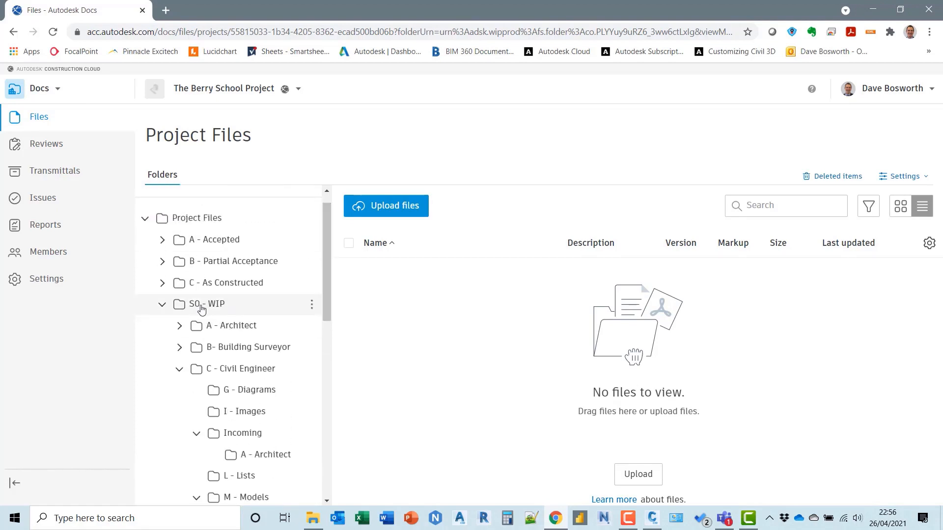
scroll(327, 304, "down", 2)
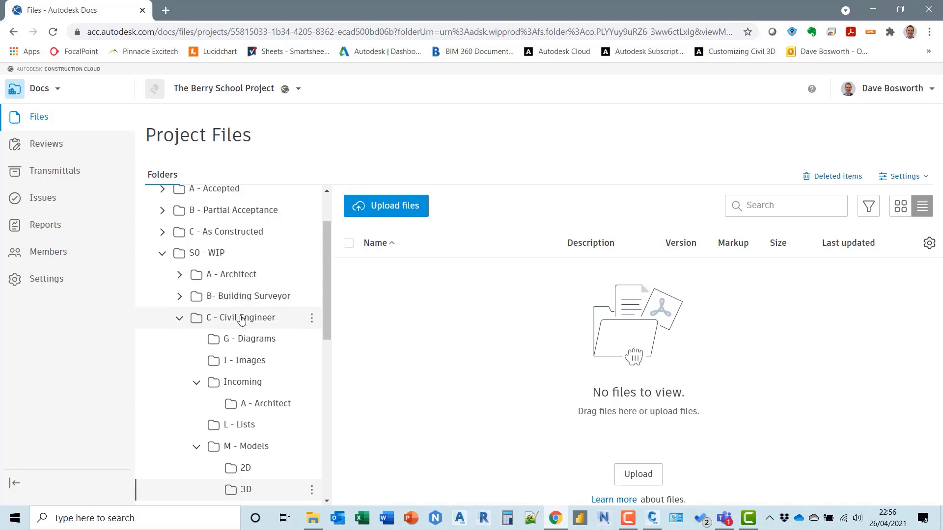
left_click(251, 319)
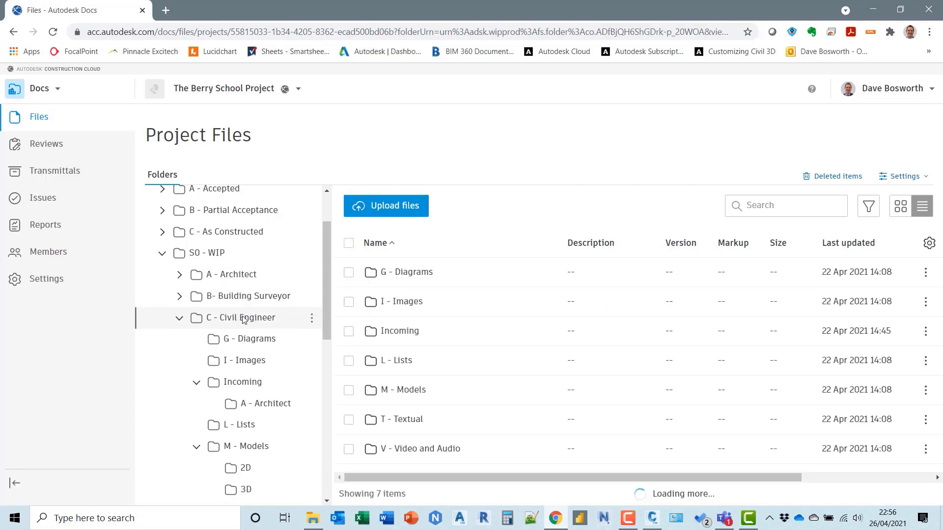
scroll(326, 301, "down", 3)
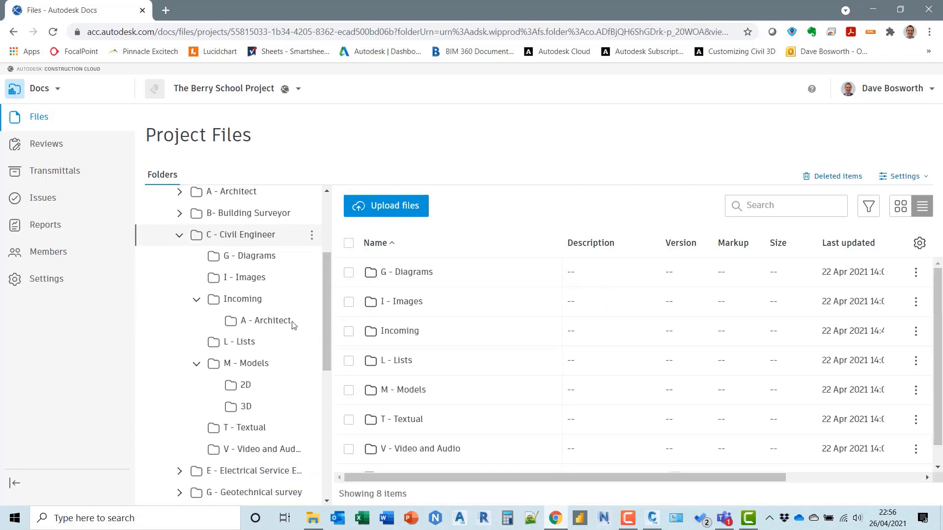
left_click(259, 303)
left_click(272, 320)
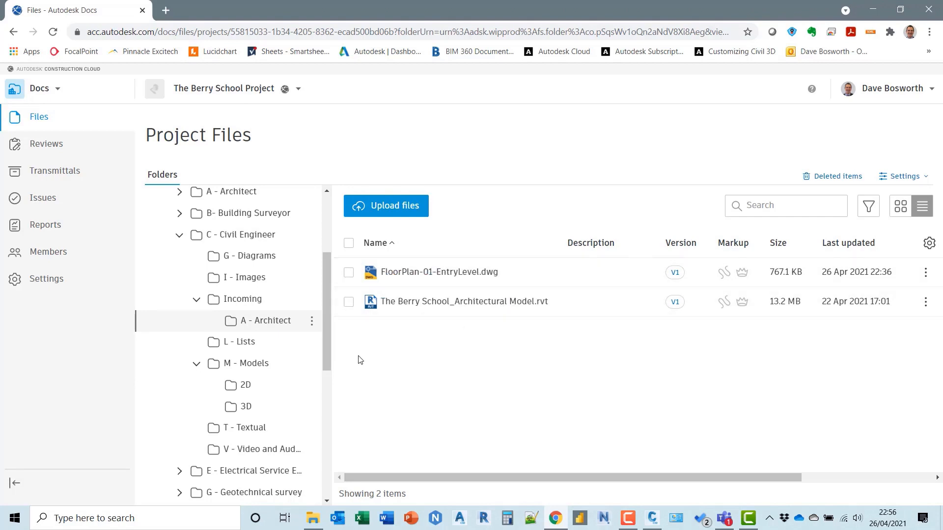
- View the civil engineer's M - Models folder and its 3D subfolder
scroll(262, 292, "down", 2)
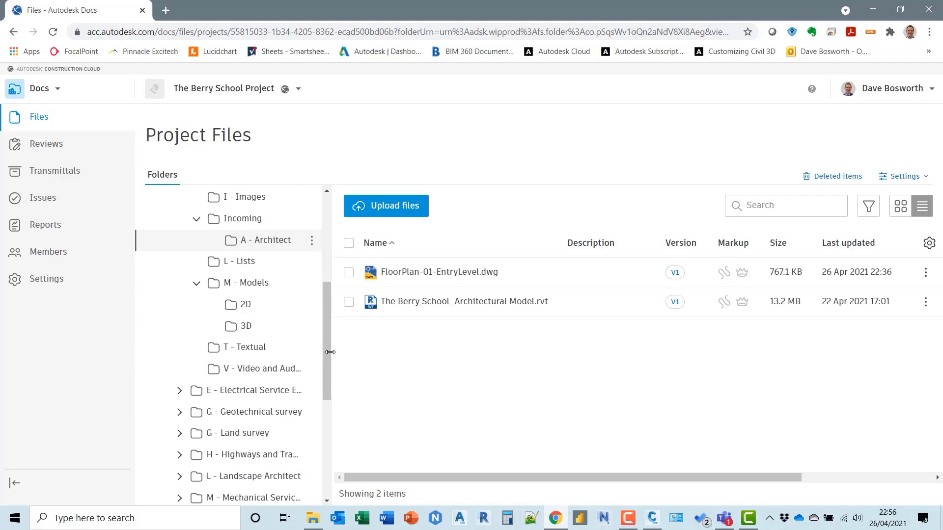
left_click(257, 290)
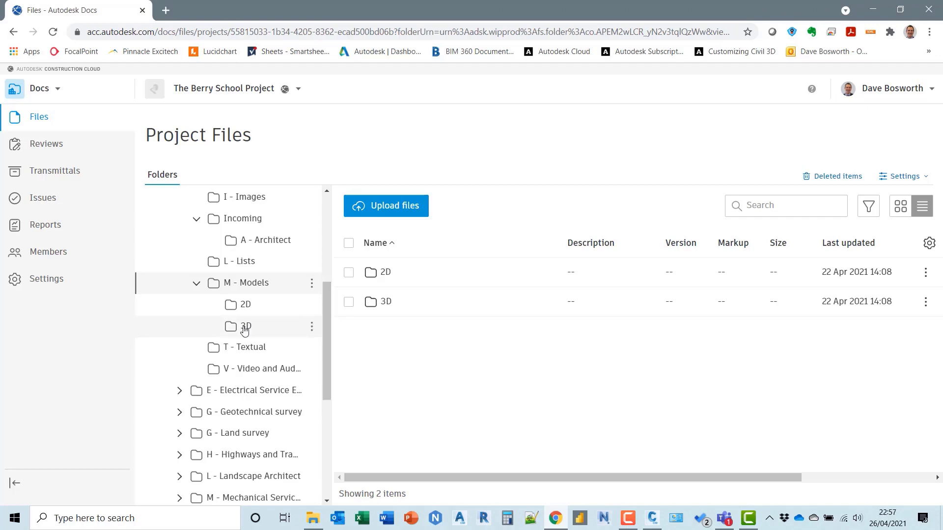
left_click(245, 327)
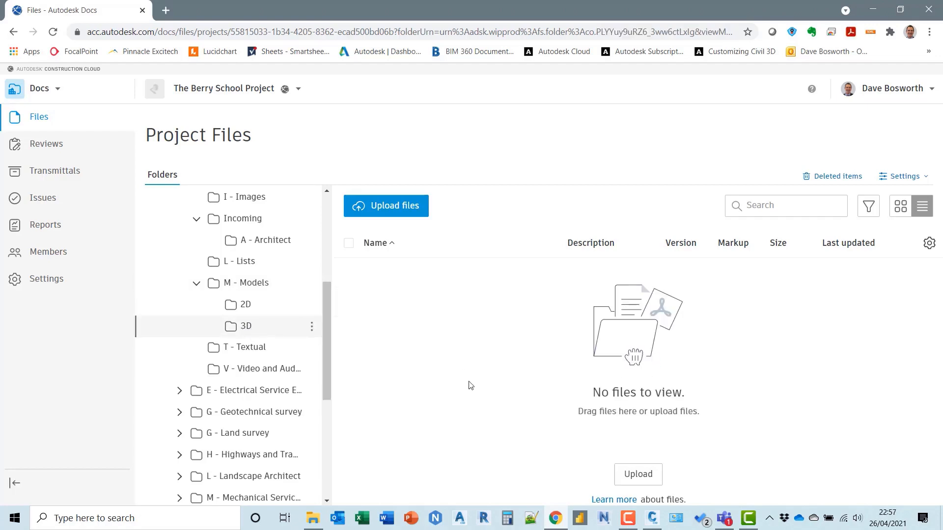
- Switch to Civil 3D and start a Save As of the drawing with the BIM 360 cloud location as destination
left_click(652, 517)
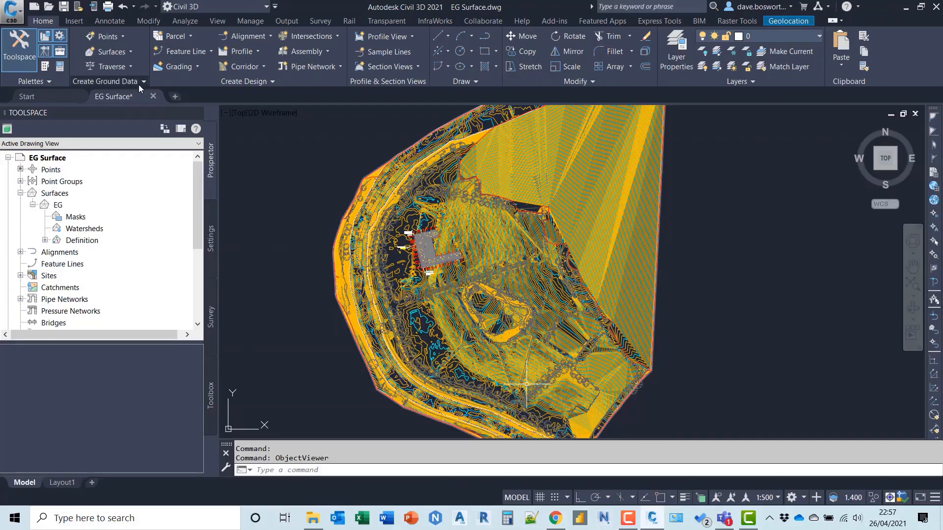
left_click(20, 11)
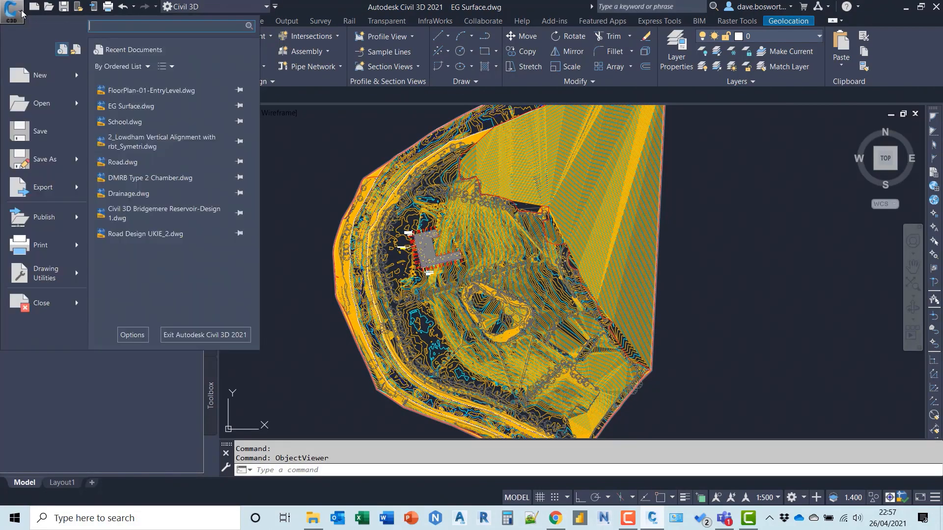
left_click(54, 160)
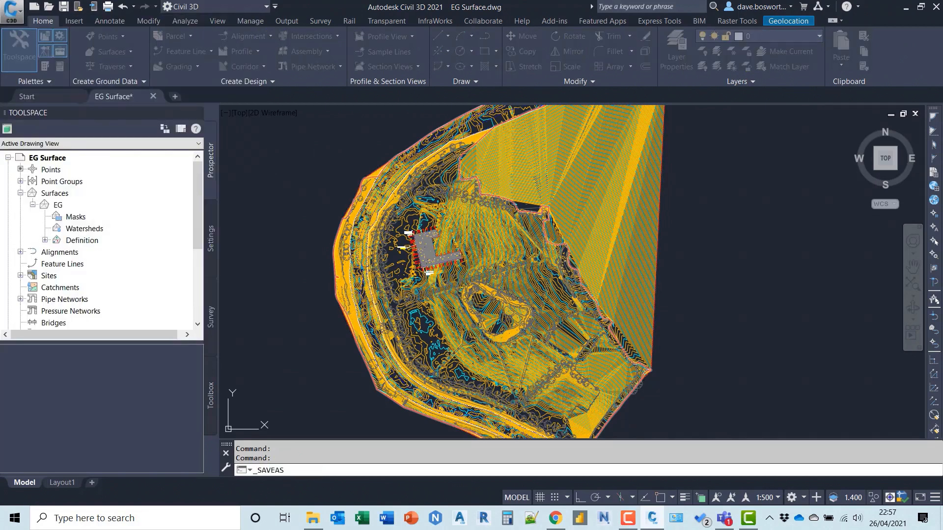
left_click_drag(942, 119, 387, 109)
scroll(314, 314, "down", 1)
left_click(301, 378)
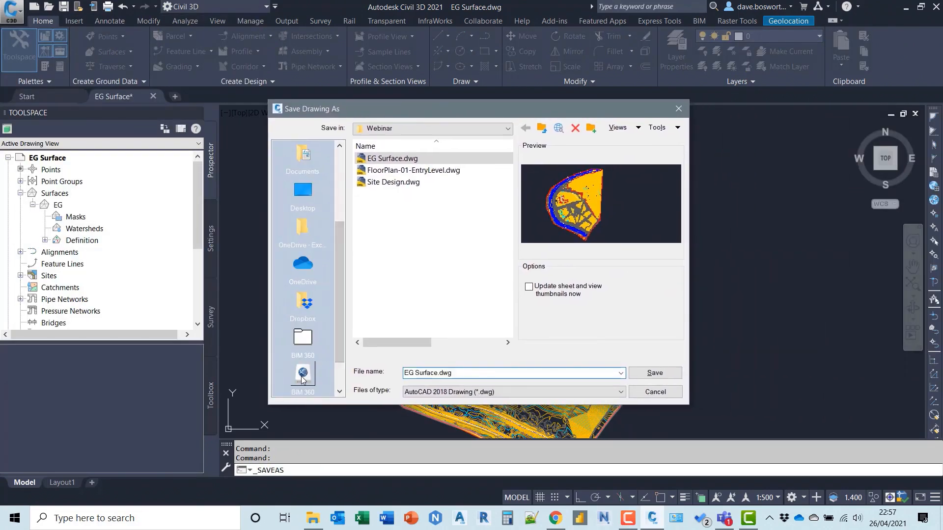
- Browse the save location to The Berry School Project in the Symetri360 hub
double_click(388, 194)
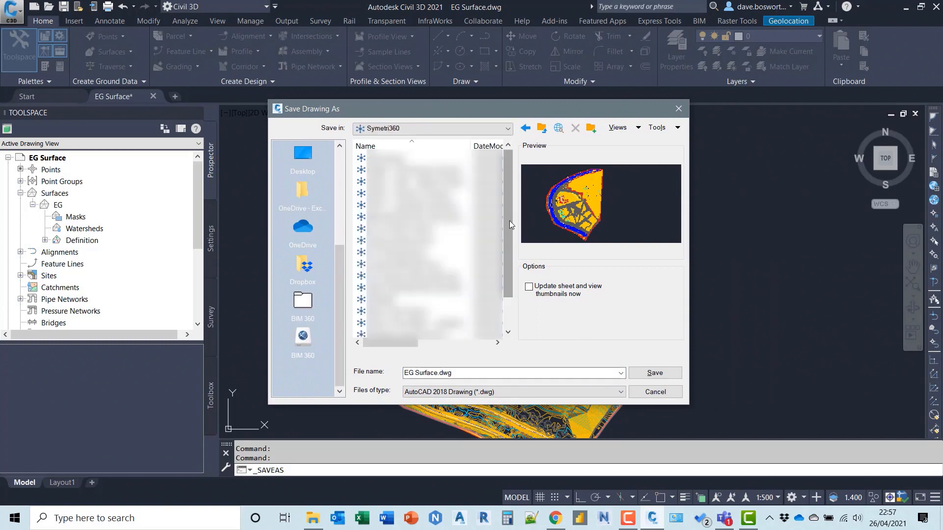
scroll(509, 235, "down", 1)
scroll(509, 239, "down", 2)
double_click(388, 299)
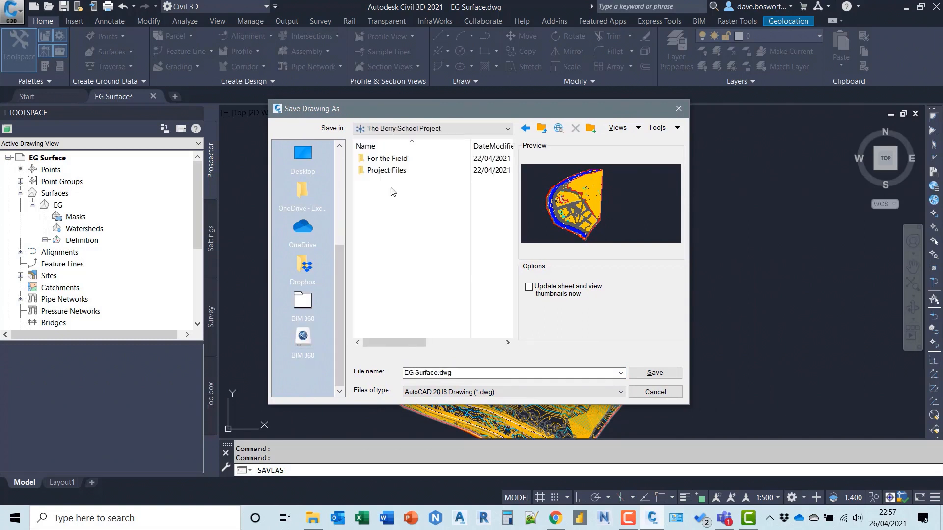
- Save EG Surface.dwg into Project Files > S0 - WIP > C - Civil Engineer > M - Models > 3D
double_click(380, 170)
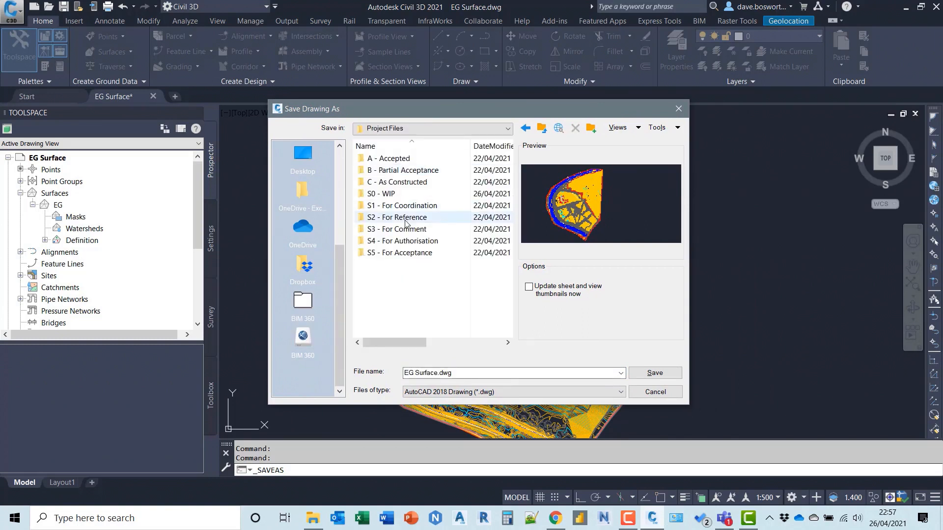
double_click(388, 194)
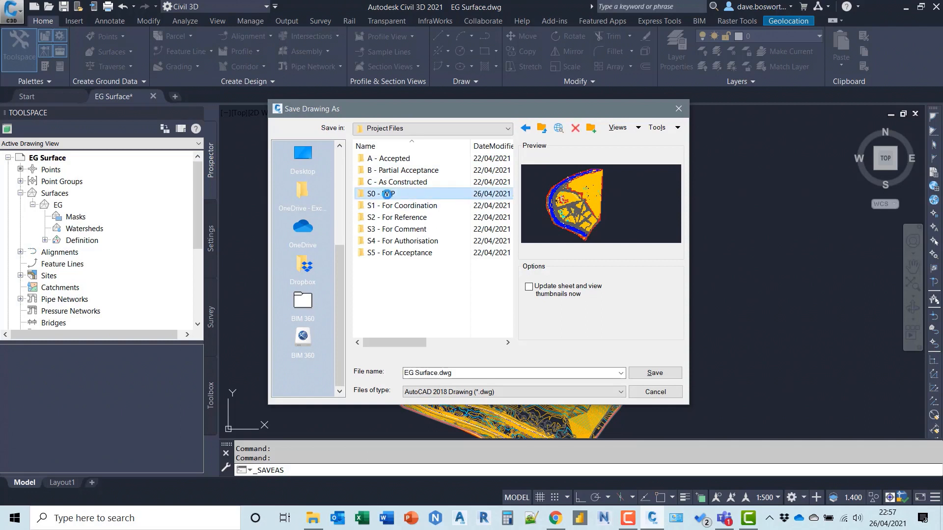
double_click(399, 183)
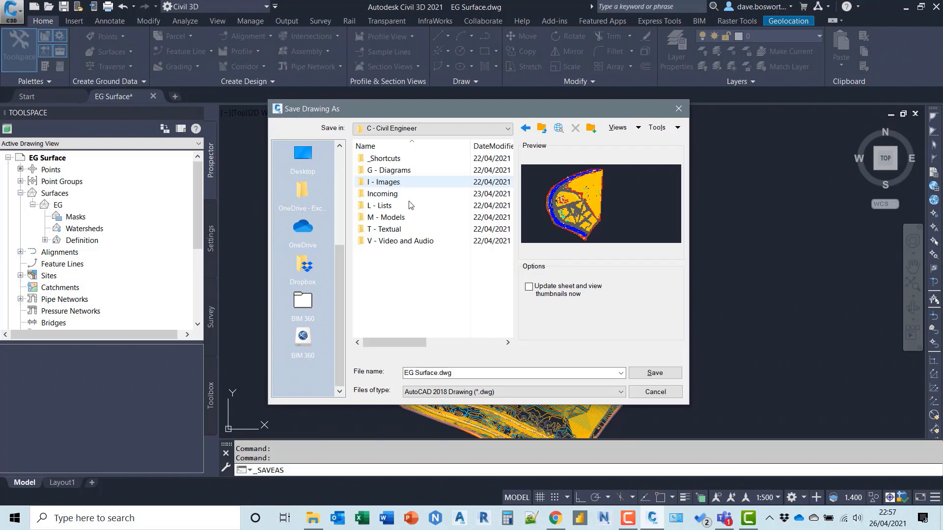
double_click(380, 217)
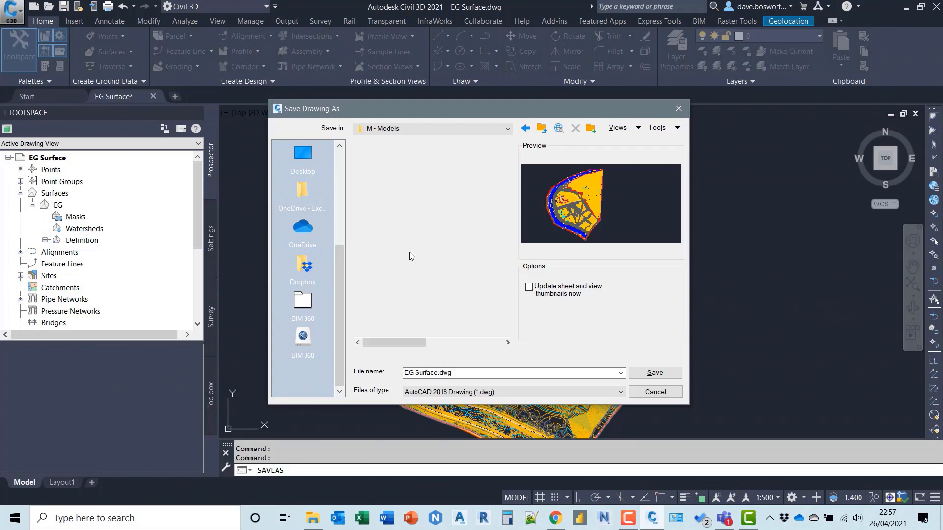
left_click(379, 172)
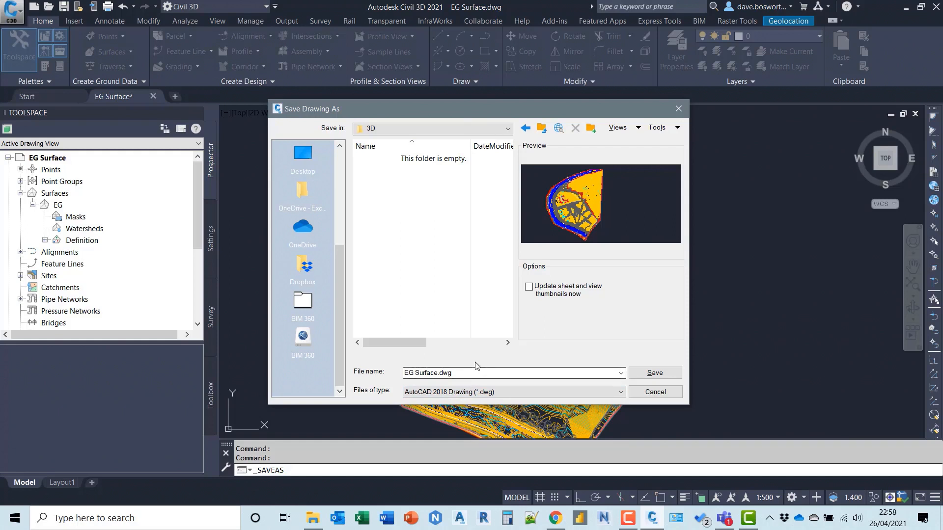
left_click(653, 376)
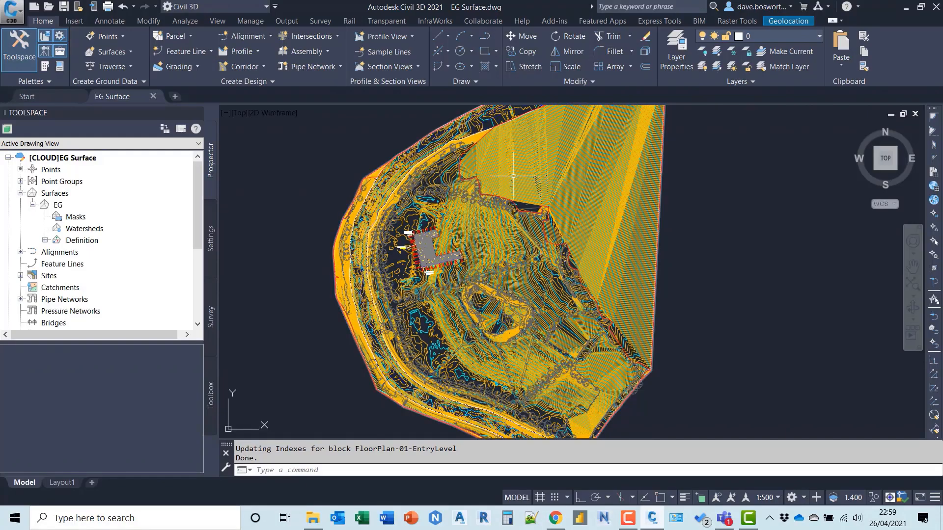
- Start setting the data shortcuts working folder and browse Autodesk Docs to The Berry School Project in the Symetri360 hub
mouse_move(602, 240)
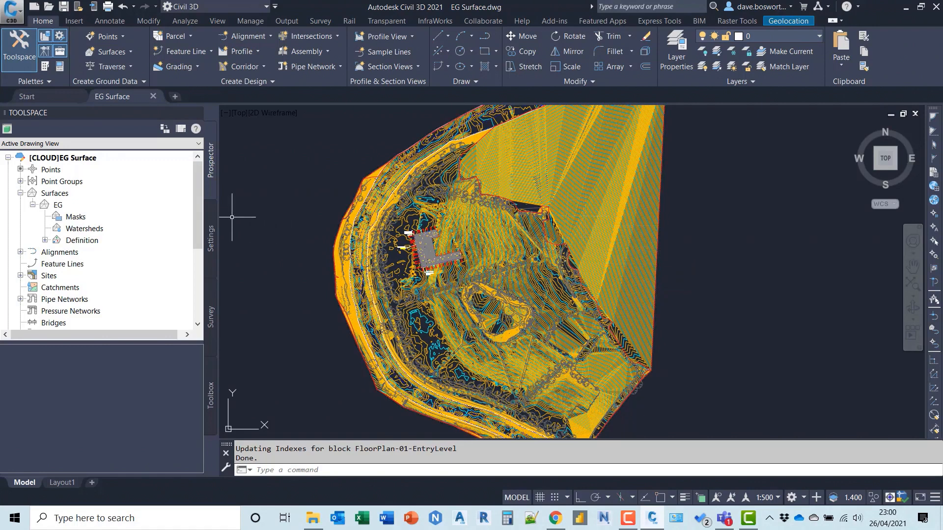
left_click_drag(196, 205, 198, 307)
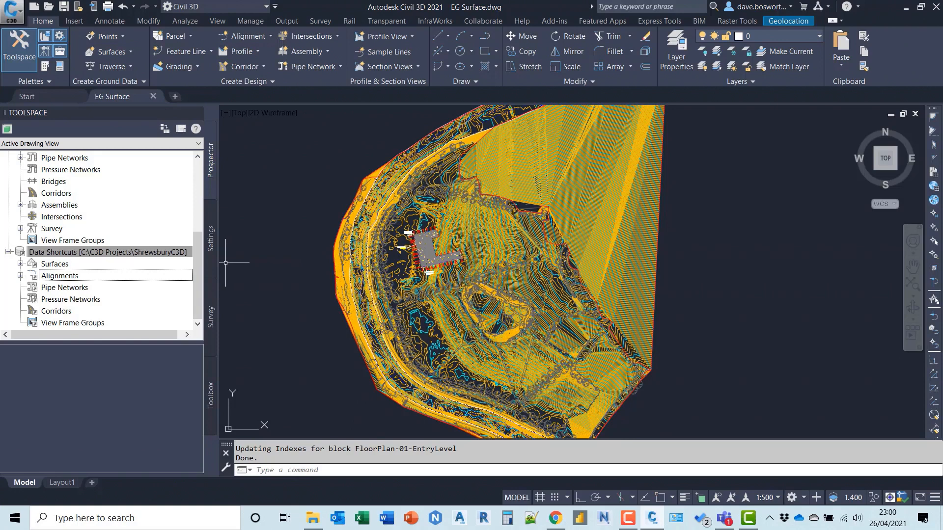
right_click(154, 258)
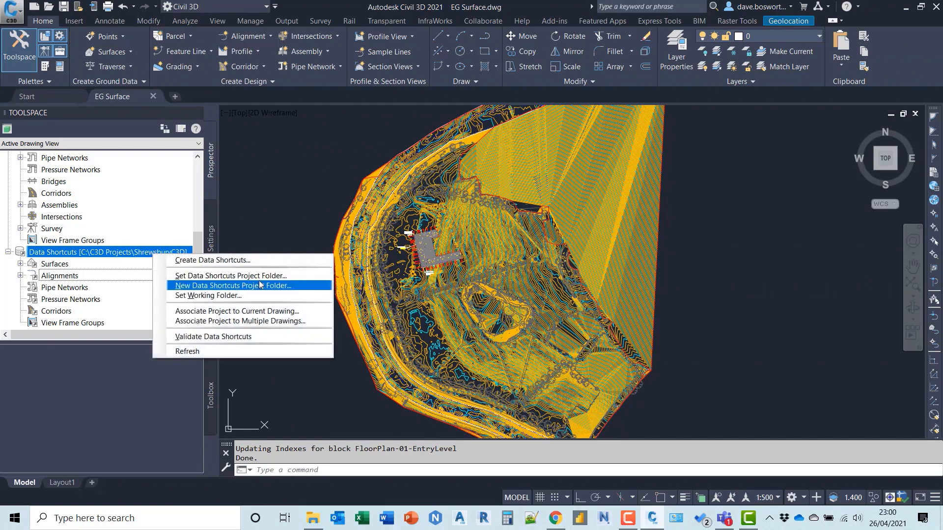
left_click(232, 296)
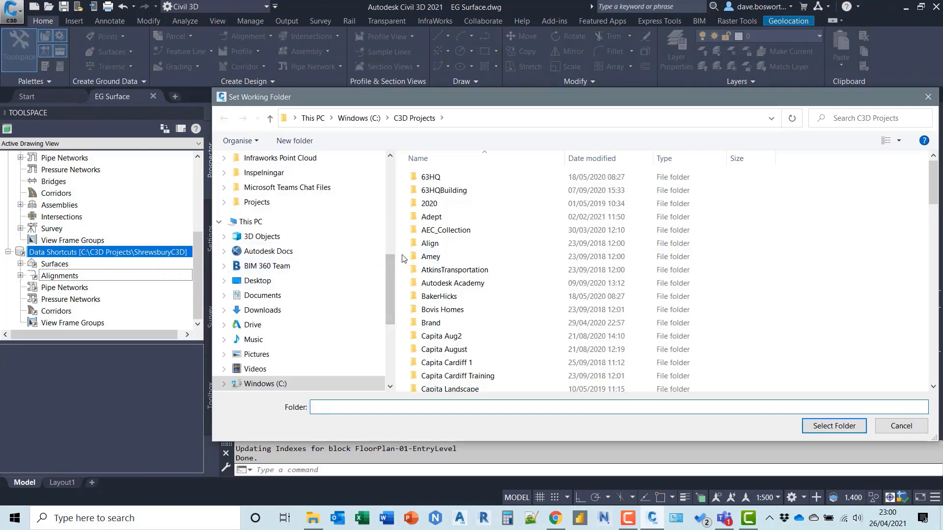
left_click(267, 251)
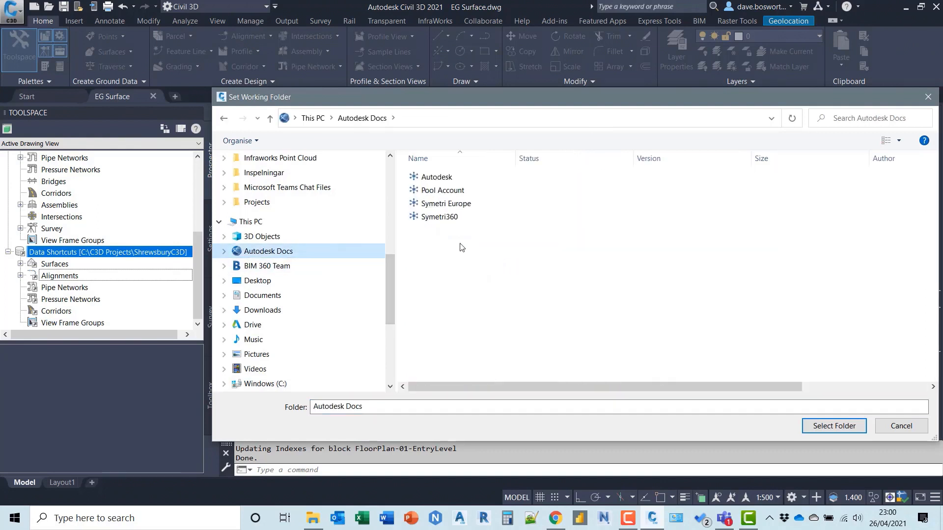
left_click(445, 222)
double_click(439, 217)
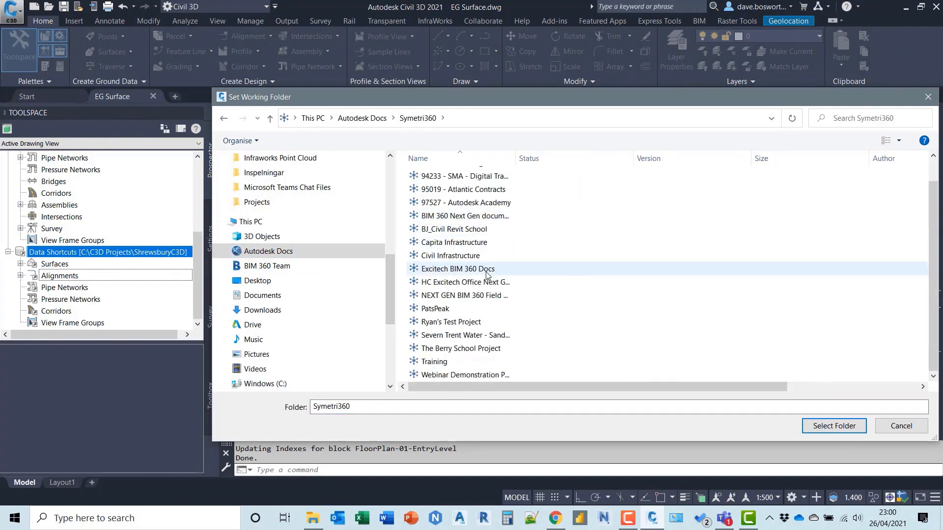
left_click(454, 349)
double_click(454, 349)
- Set the project's Project Files > S0 - WIP folder as the data shortcuts working folder
left_click(442, 191)
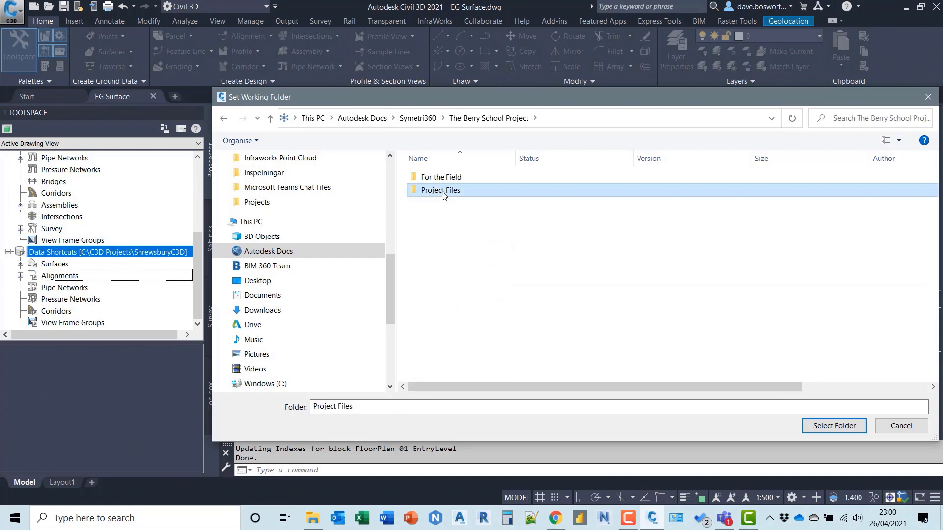
double_click(443, 194)
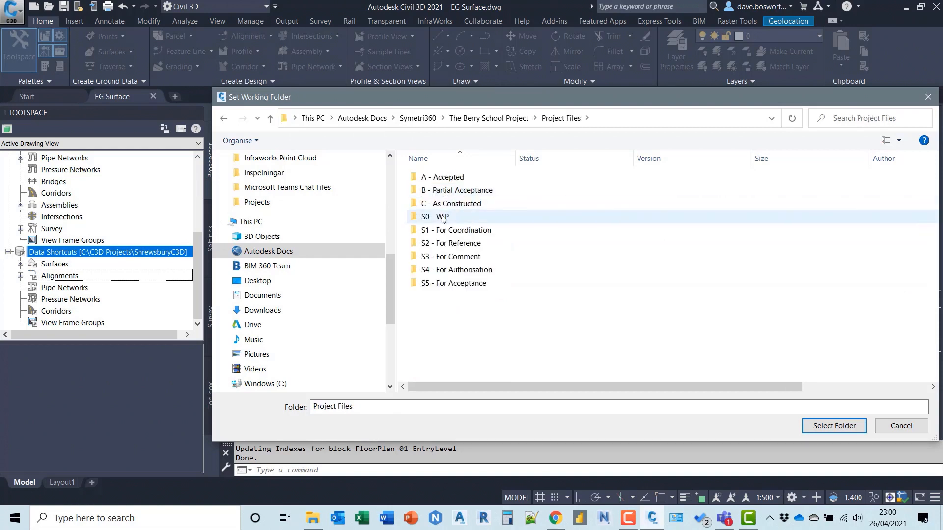
left_click(456, 219)
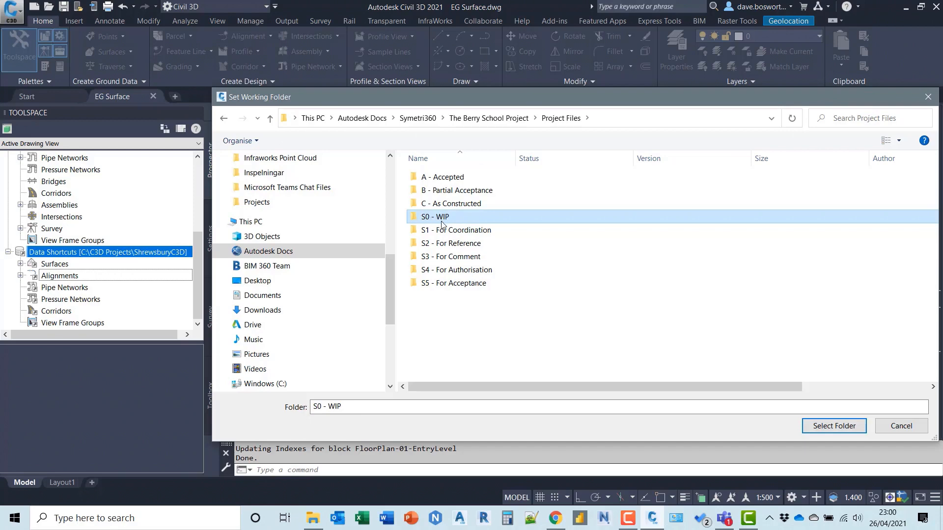
left_click(834, 426)
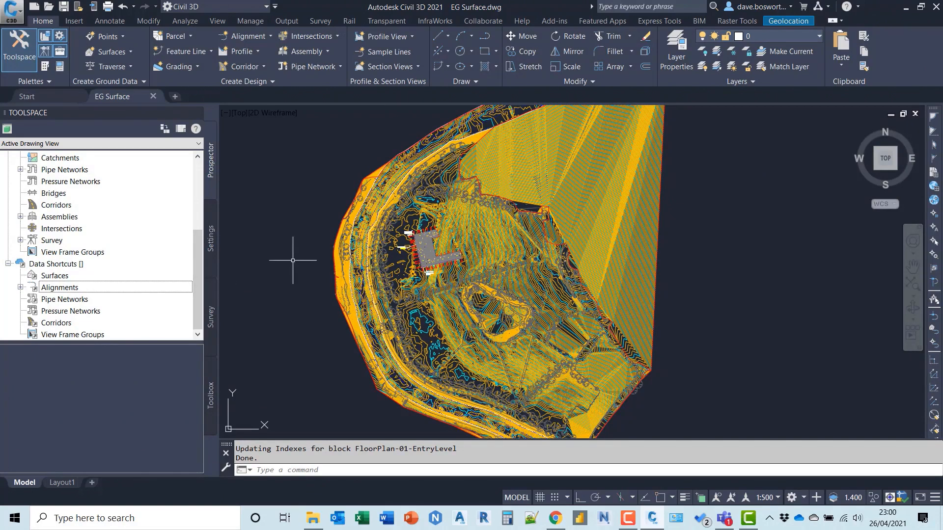
- Create a new data shortcuts project folder named C - Civil Engineer without using a project template
left_click(81, 265)
right_click(123, 265)
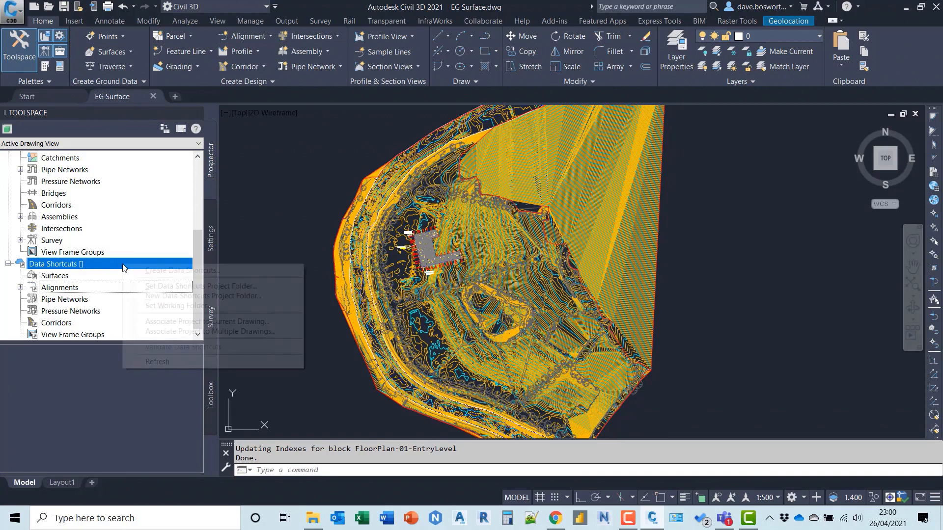
left_click(214, 296)
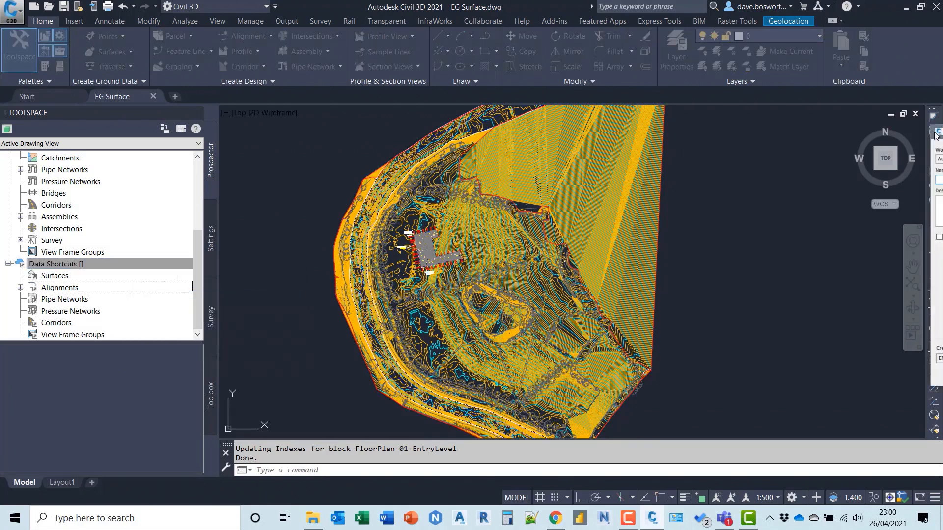
left_click_drag(449, 105, 430, 103)
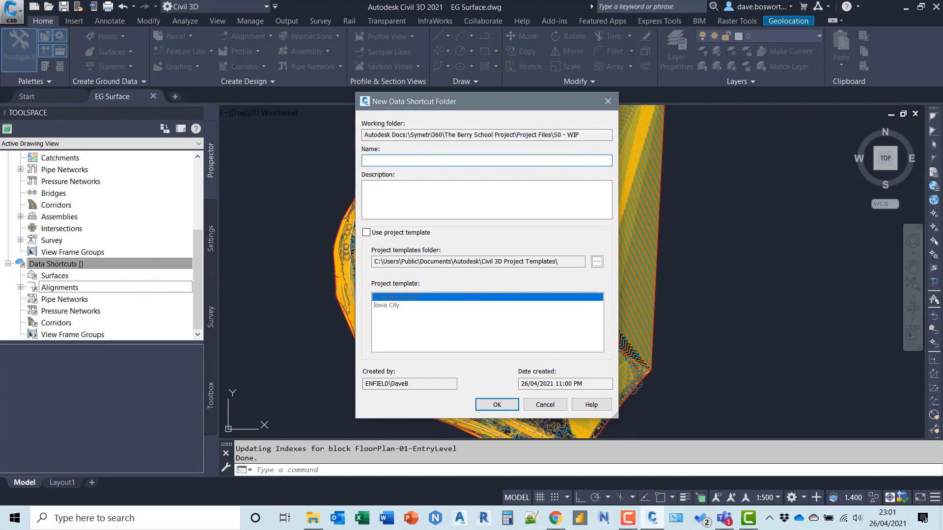
key("alt+Tab")
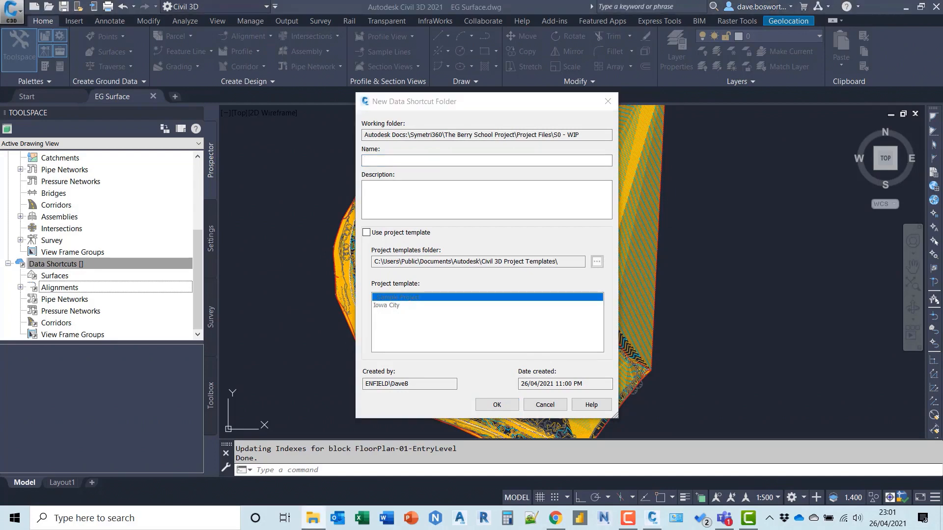
left_click(394, 160)
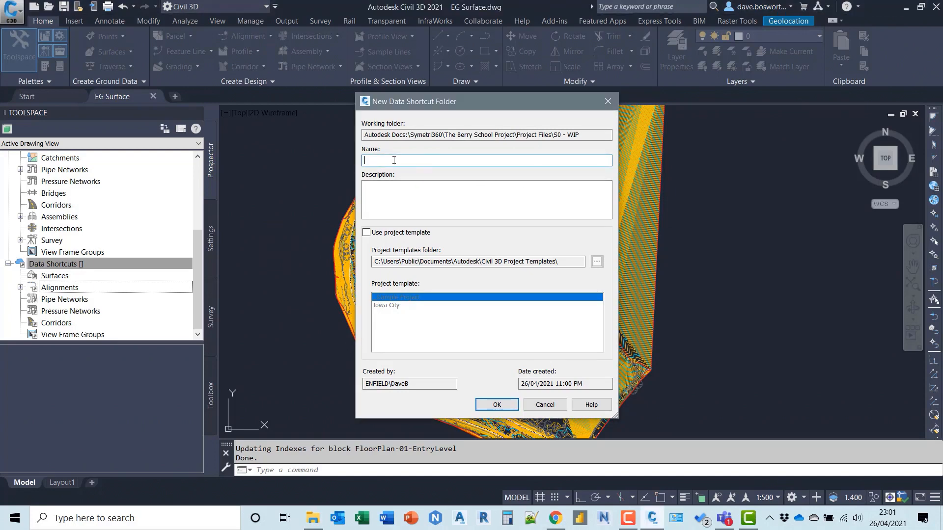
type("C - Civil Engineer")
left_click(497, 405)
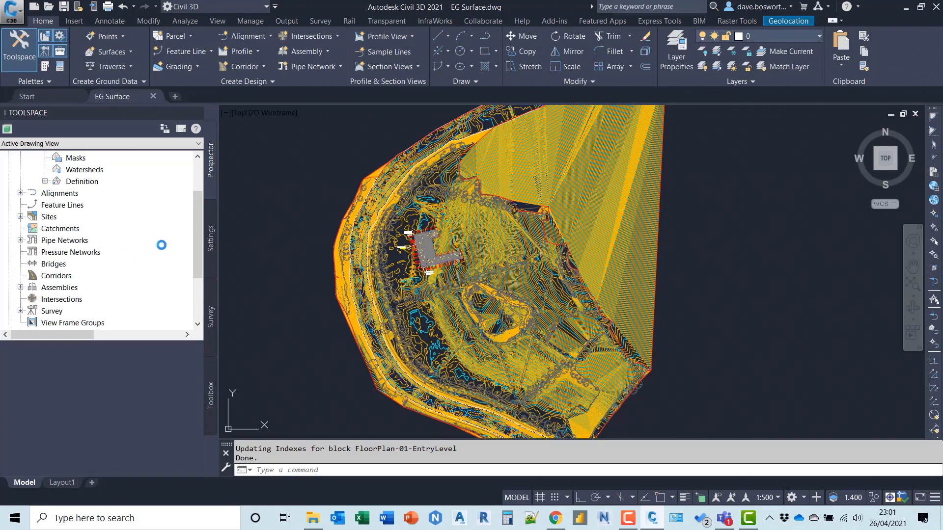
- Widen the Toolspace and read the full folder path of the Data Shortcuts node
left_click_drag(197, 232, 201, 273)
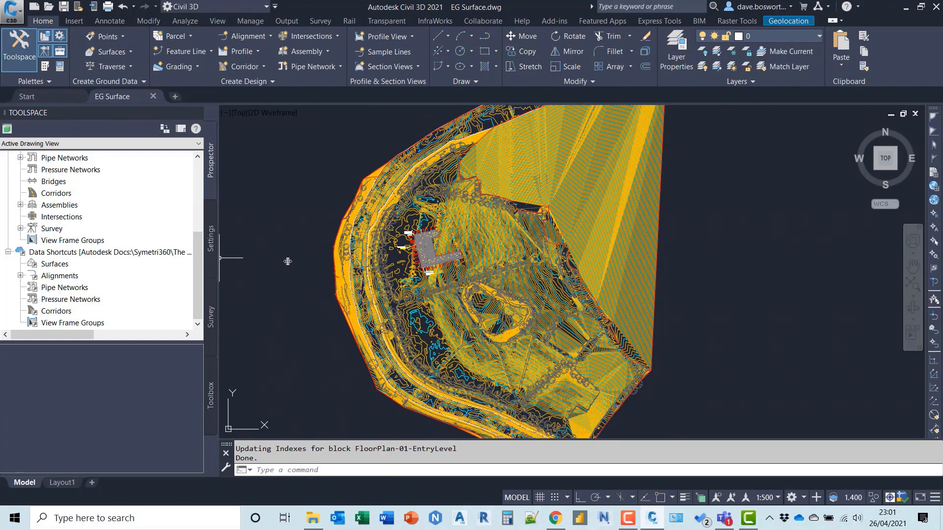
left_click_drag(218, 257, 287, 257)
left_click_drag(168, 338, 223, 338)
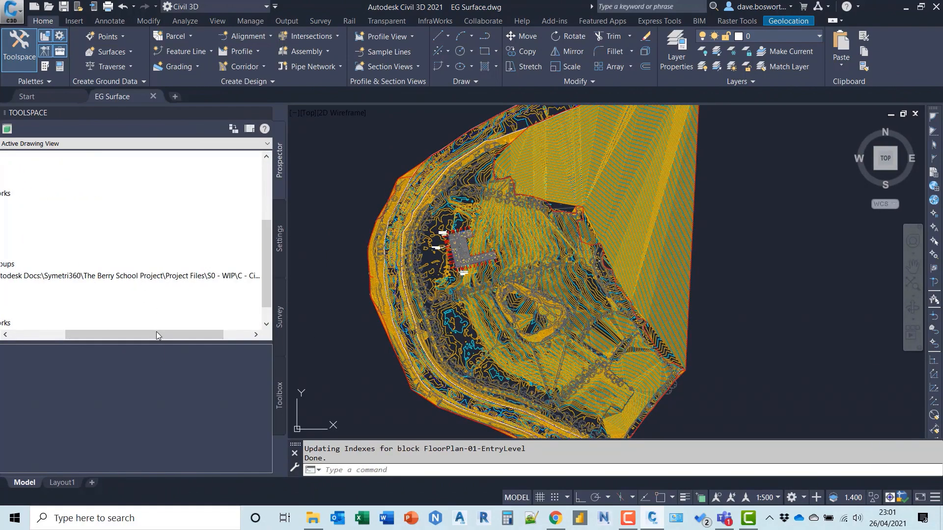
left_click_drag(156, 335, 220, 335)
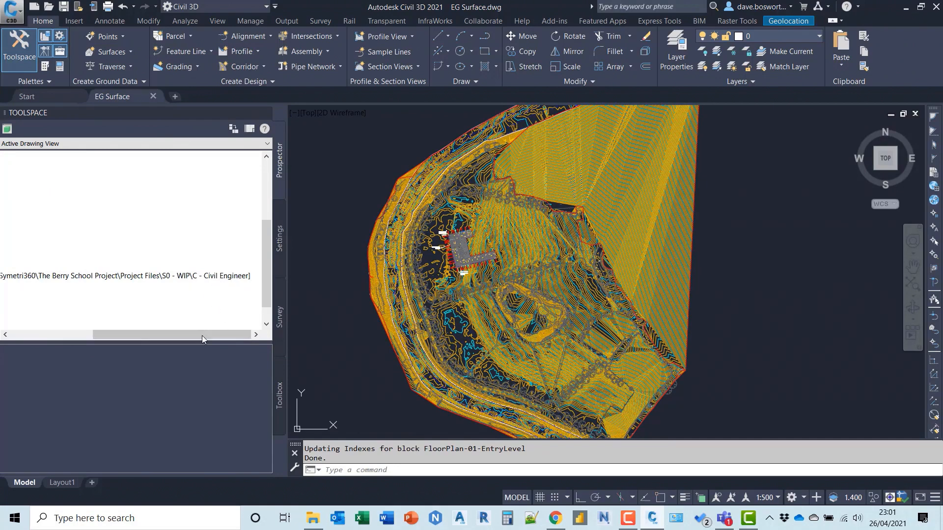
left_click_drag(181, 333, 98, 334)
- Switch to Autodesk Docs in the browser, open the C - Civil Engineer folder and refresh its contents
left_click(555, 518)
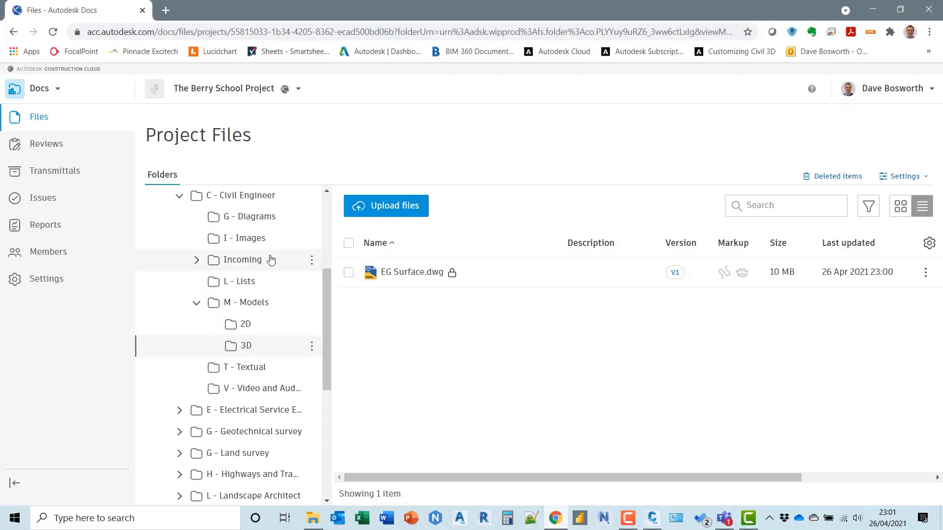
left_click(259, 202)
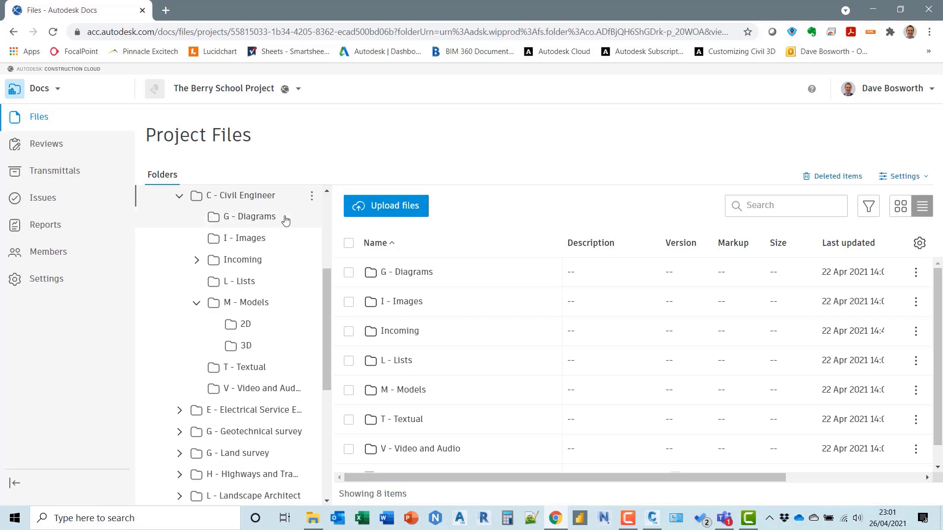
key("F5")
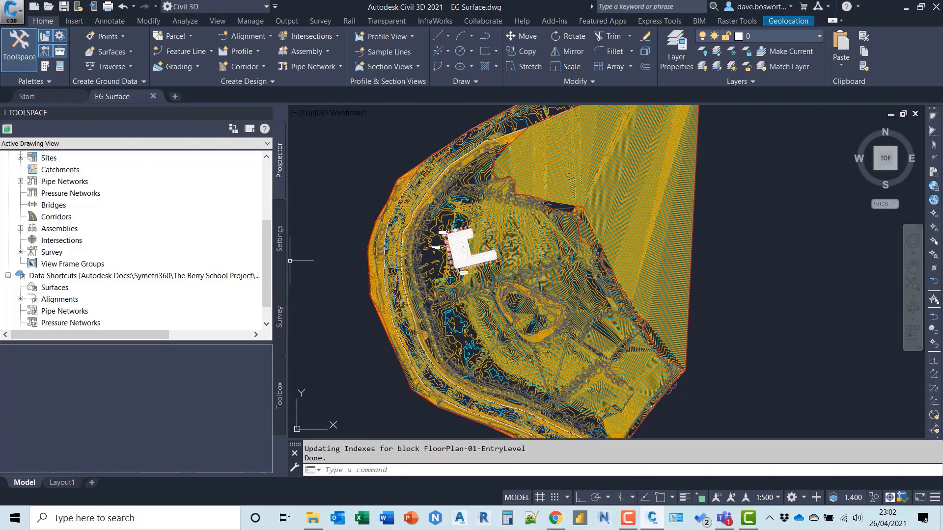
- In Civil 3D, create a data shortcut for the EG surface and save the EG Surface drawing
scroll(241, 261, "down", 1)
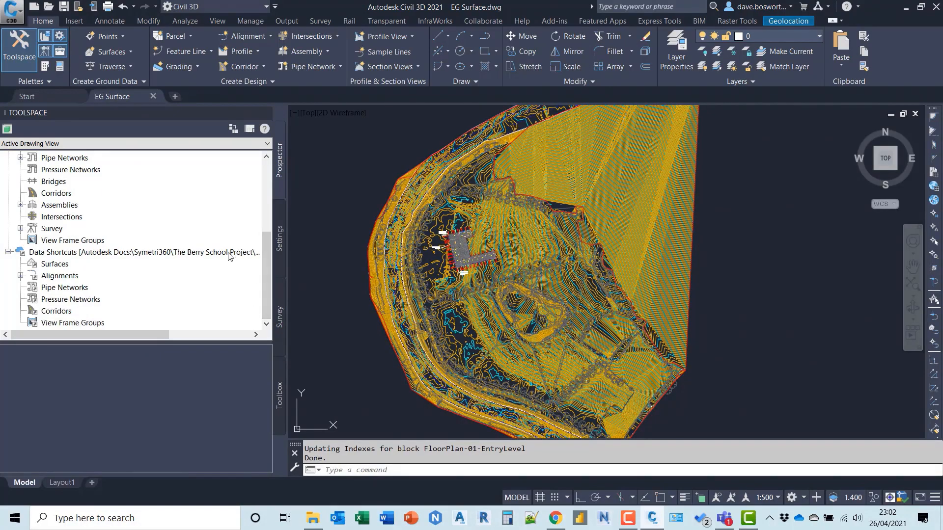
right_click(109, 252)
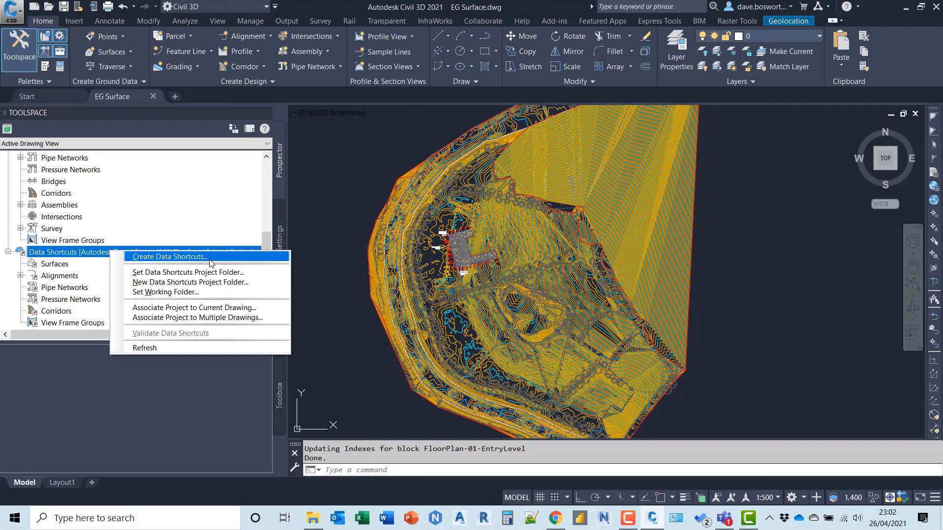
left_click(210, 259)
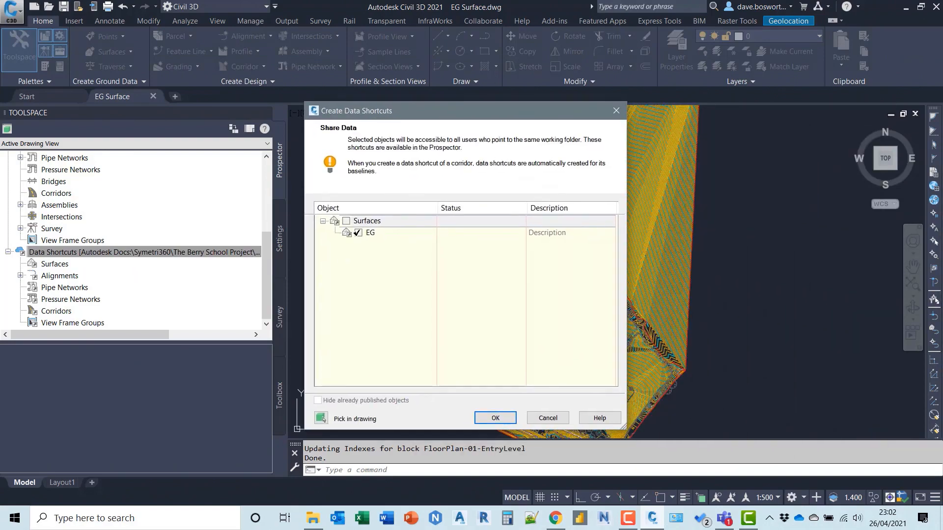
left_click(494, 418)
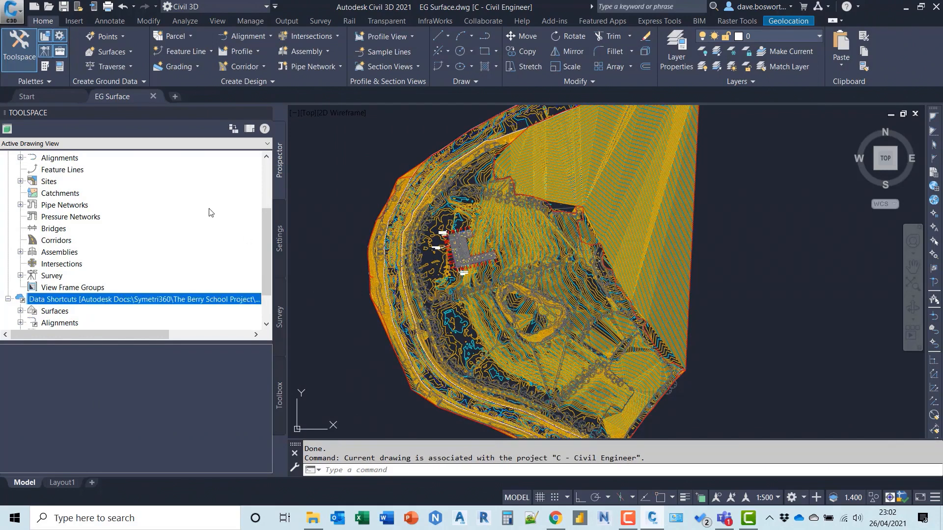
left_click(63, 9)
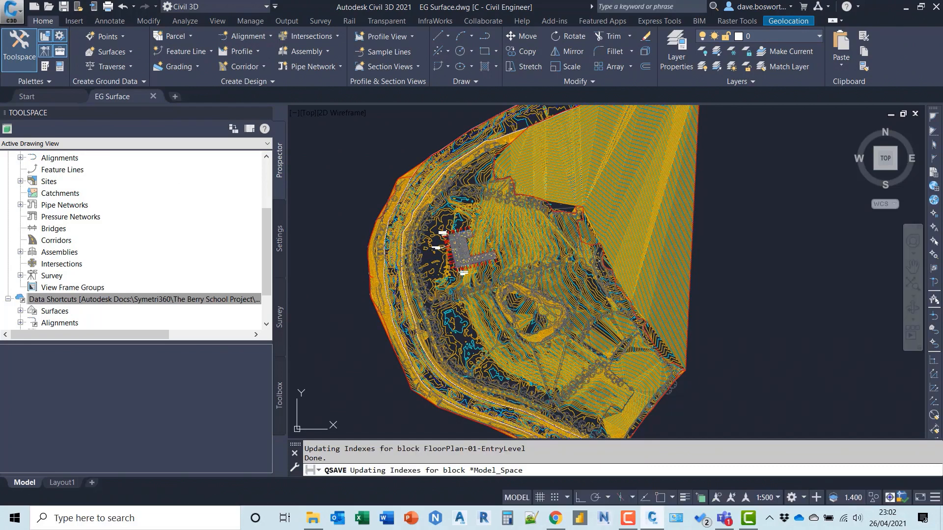
- Switch to Autodesk Docs and inspect the _Shortcuts folder and its Surfaces subfolder under C - Civil Engineer
left_click(555, 518)
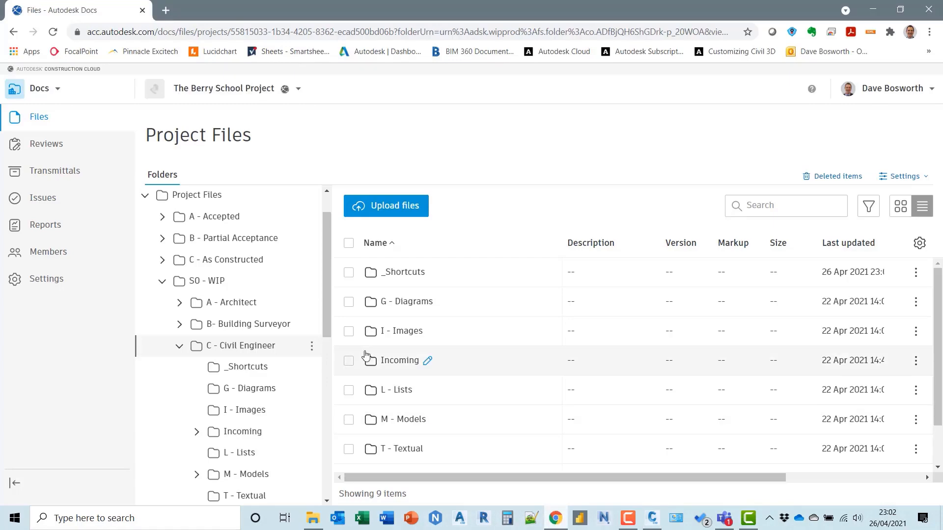
left_click(403, 274)
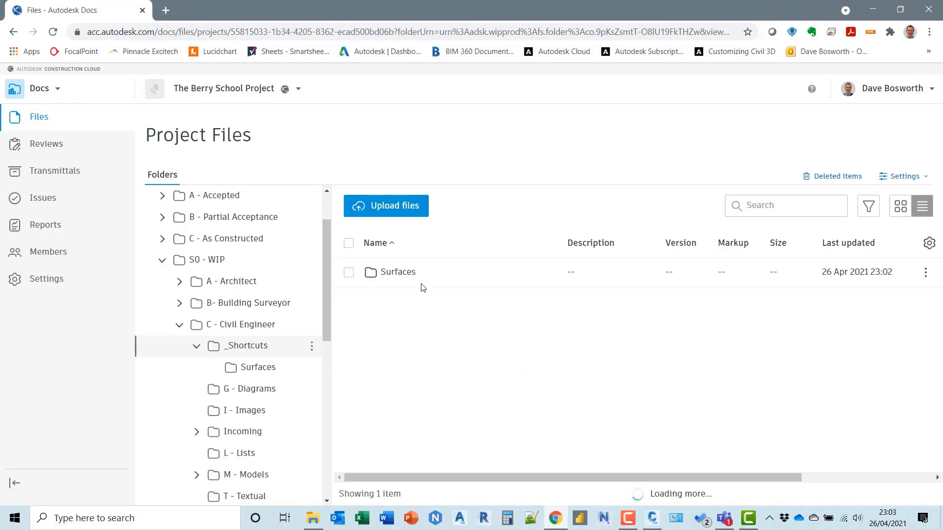
left_click(397, 272)
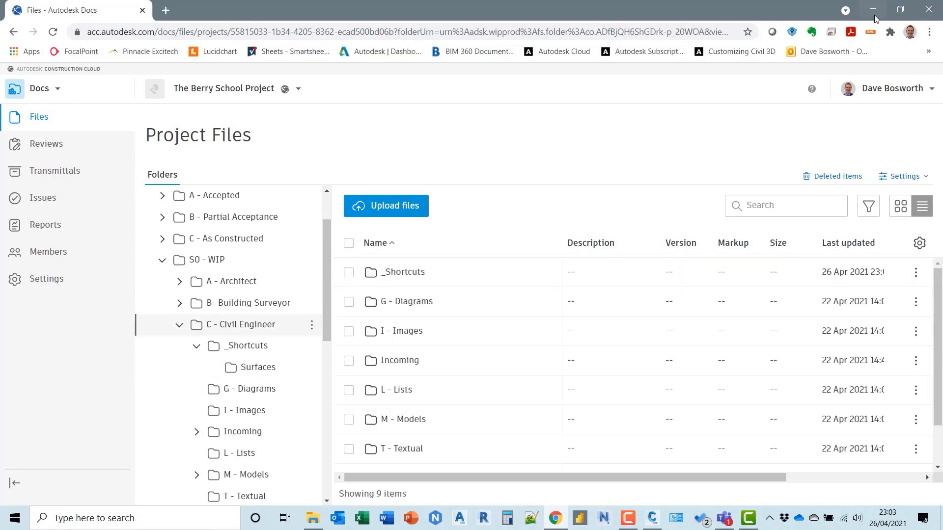
- Switch back to Civil 3D and create a new drawing
left_click(875, 12)
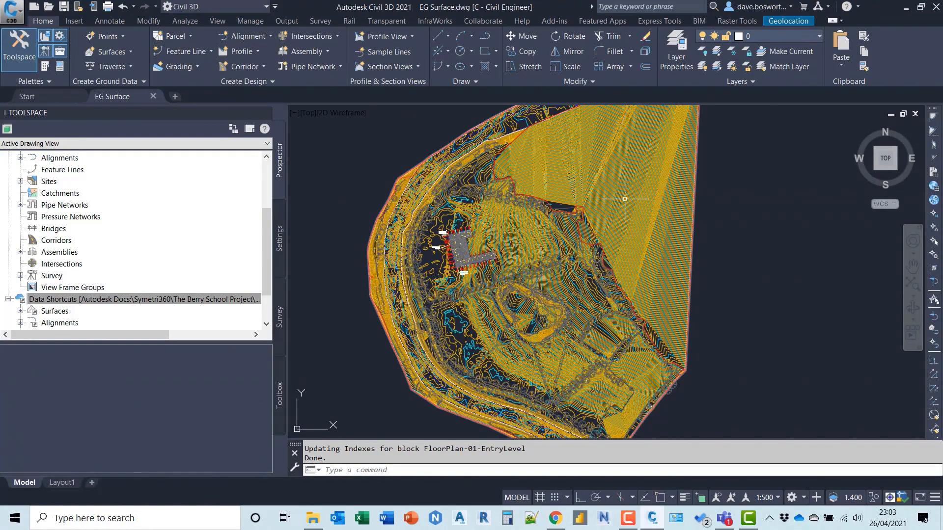
scroll(624, 199, "down", 2)
scroll(662, 238, "down", 2)
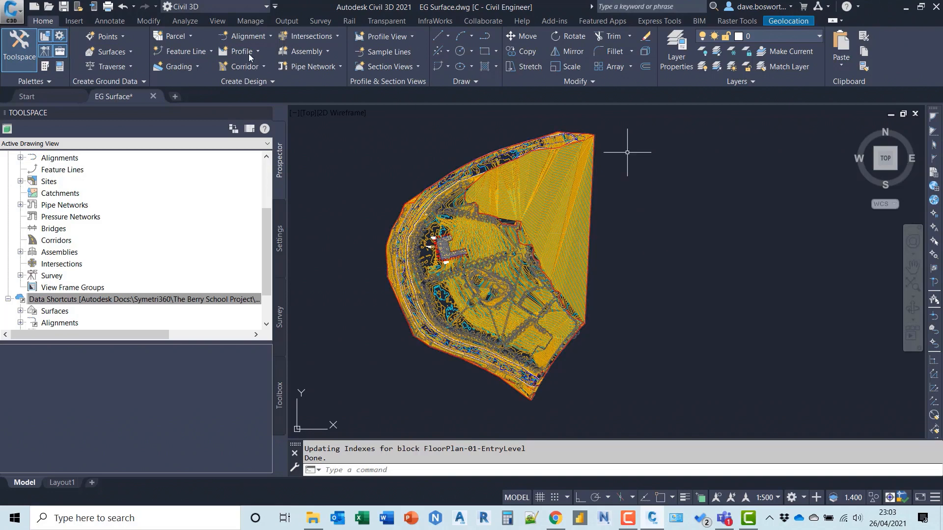
left_click(34, 7)
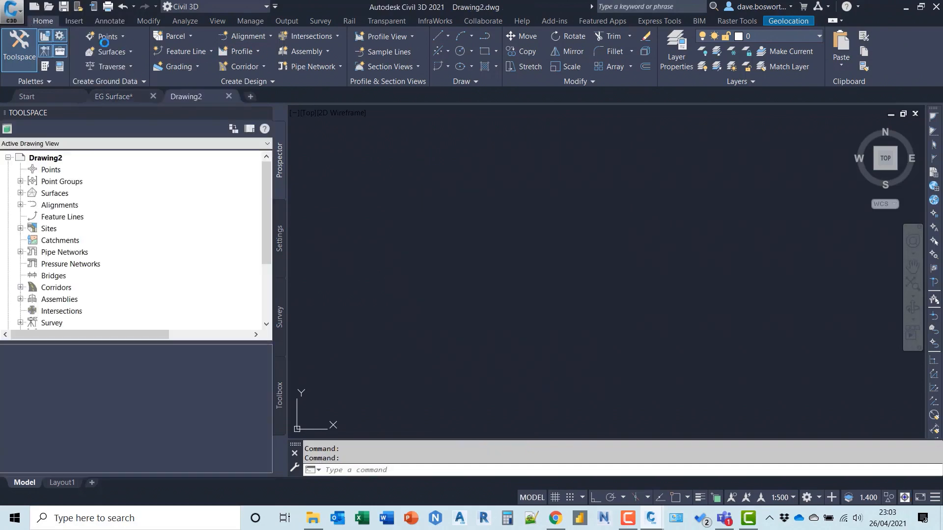
- Save the new drawing as Site Design in the 3D folder under C - Civil Engineer, M - Models
left_click(22, 15)
left_click(46, 158)
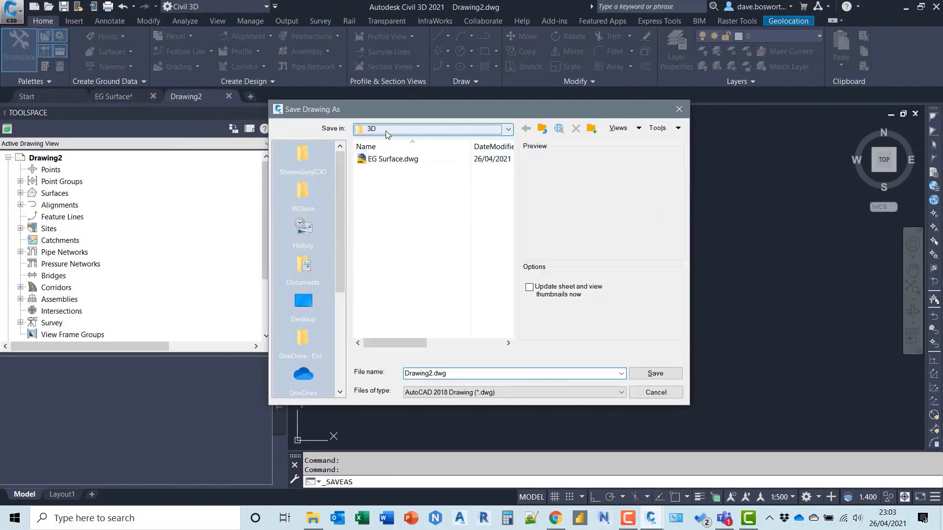
left_click(385, 130)
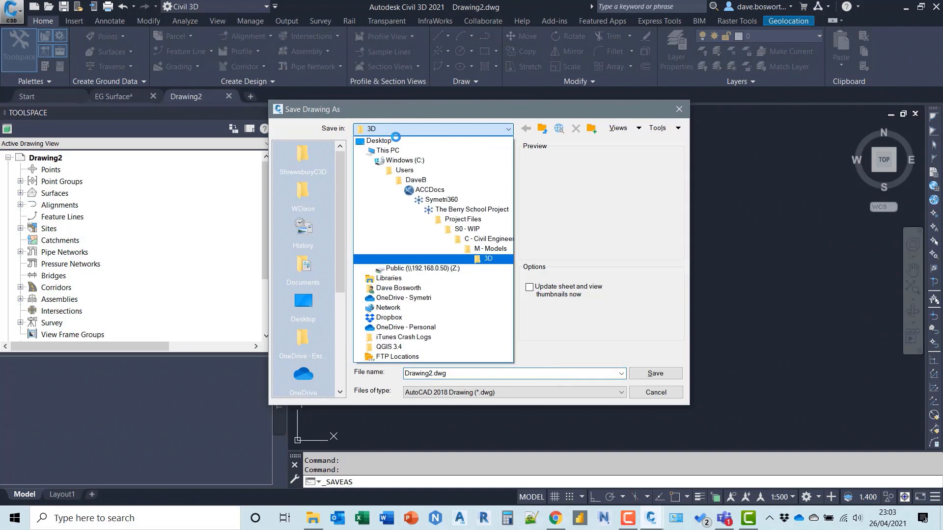
left_click(486, 259)
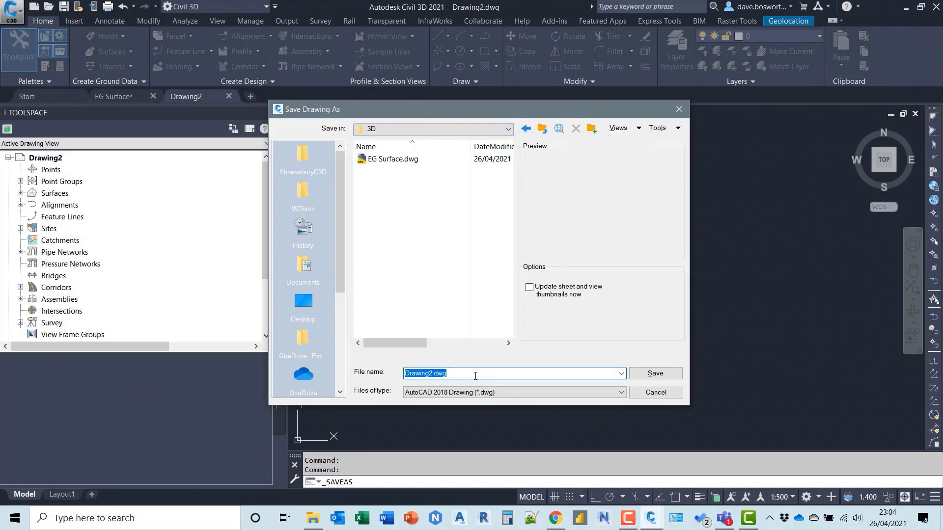
type("Site Design")
left_click(647, 377)
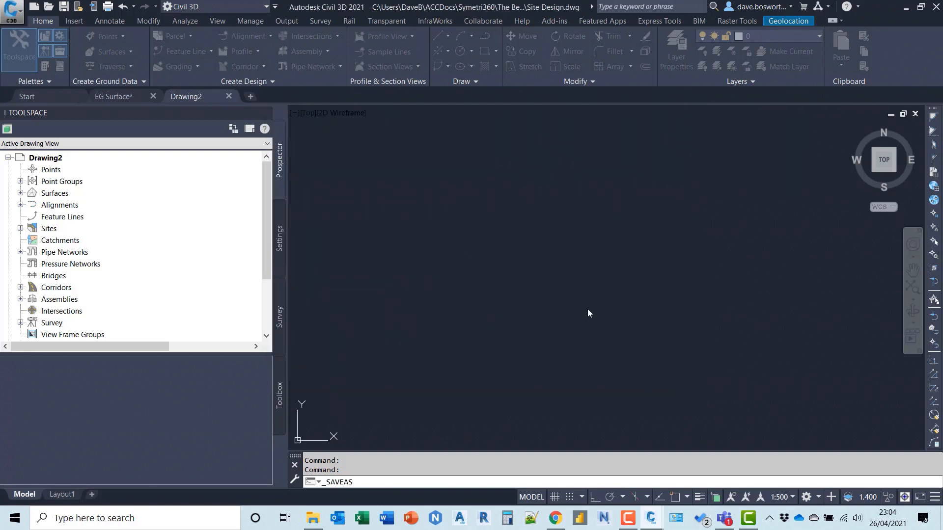
- Start a reference to the EG surface in the Site Design drawing from the project's data shortcuts
left_click_drag(264, 215, 267, 266)
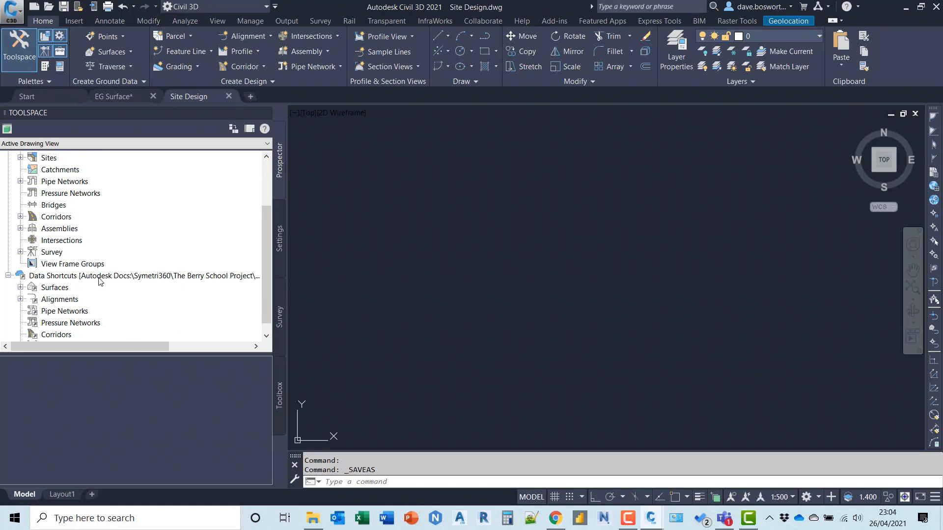
left_click(115, 277)
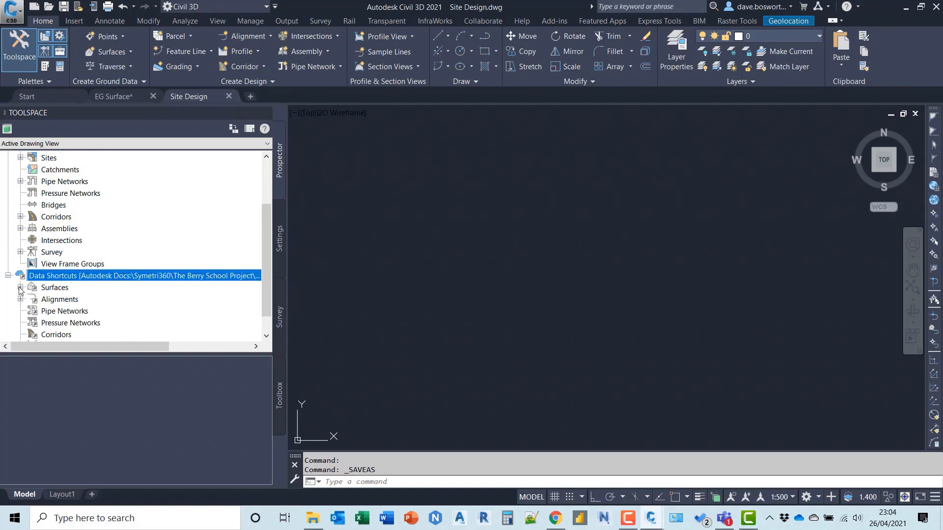
left_click(20, 287)
left_click(117, 300)
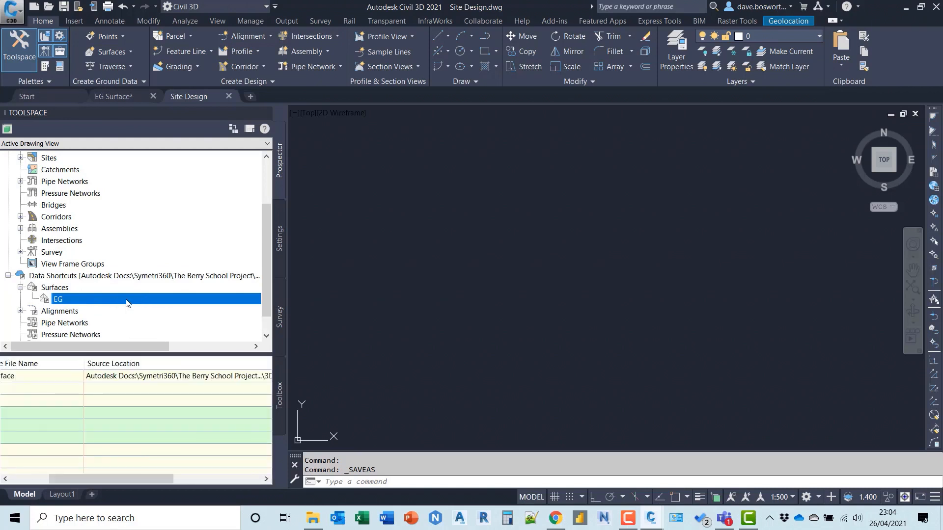
right_click(128, 302)
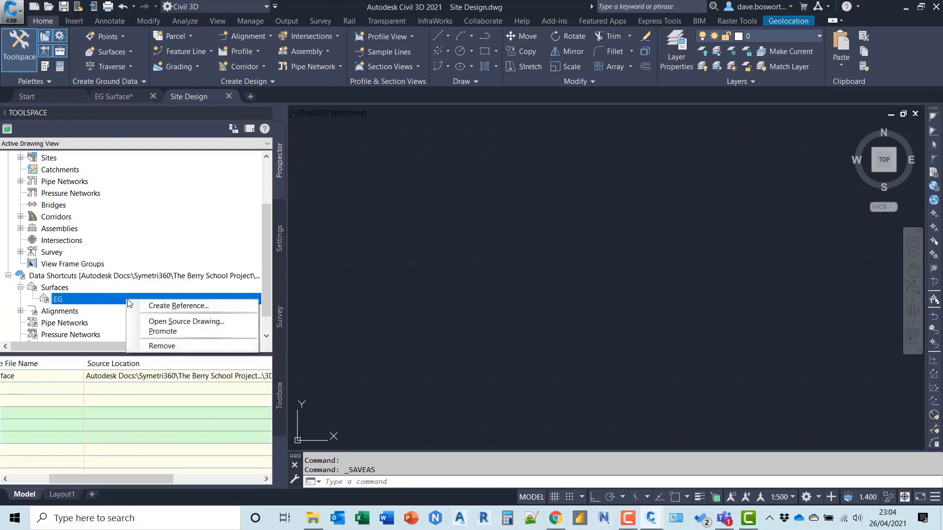
left_click(197, 306)
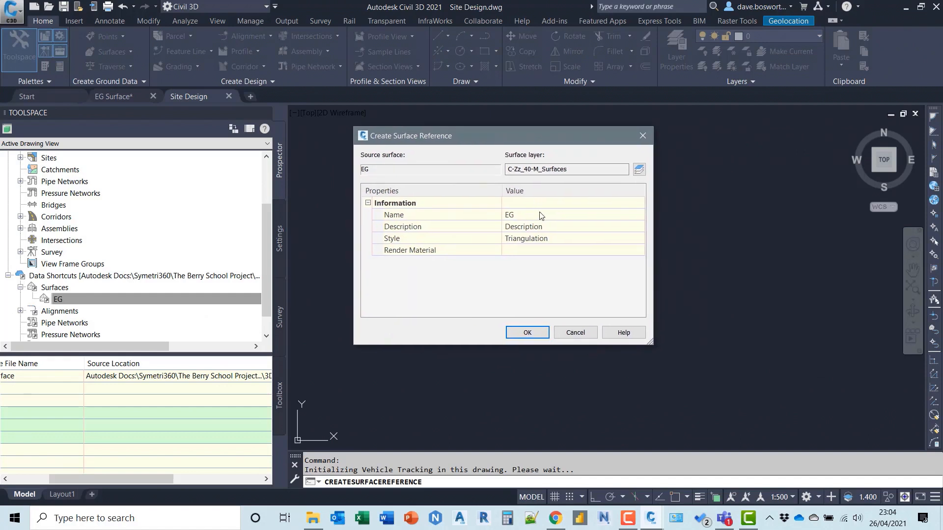
- Set the surface reference's style to Contours 0.1m and 0.5m and create the reference
left_click(635, 239)
left_click(637, 238)
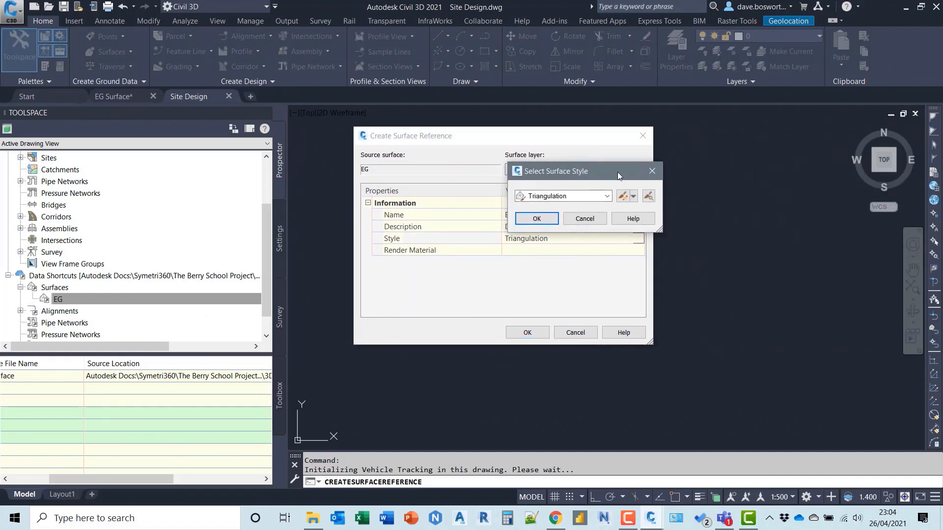
left_click(607, 195)
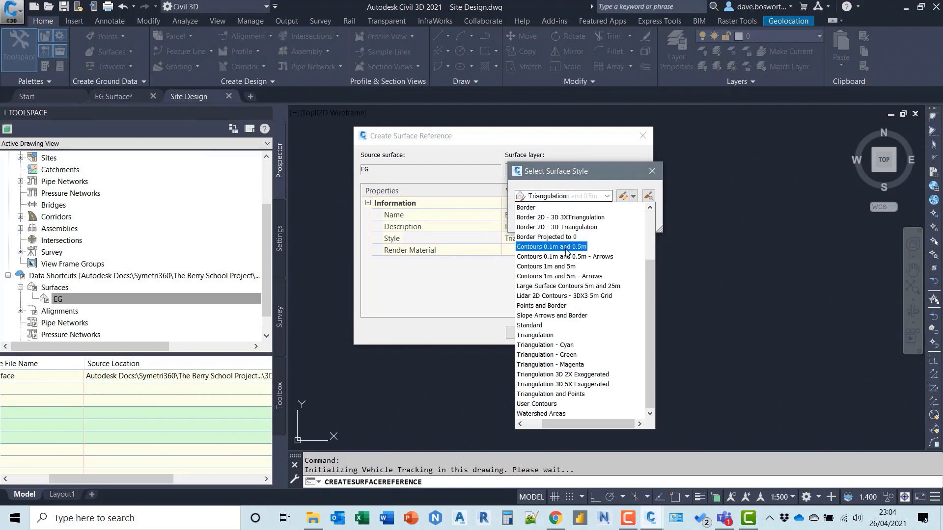
left_click(547, 249)
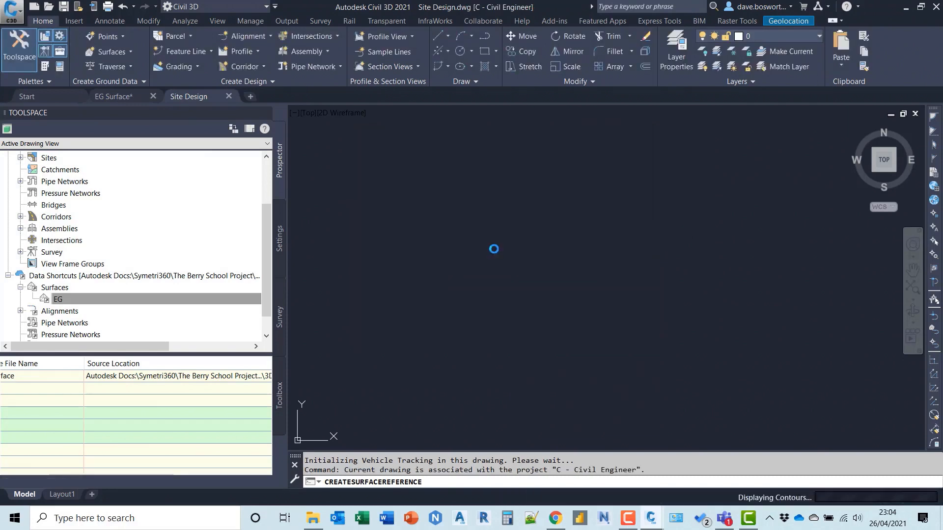
type("z")
key("Return")
type("e")
key("Return")
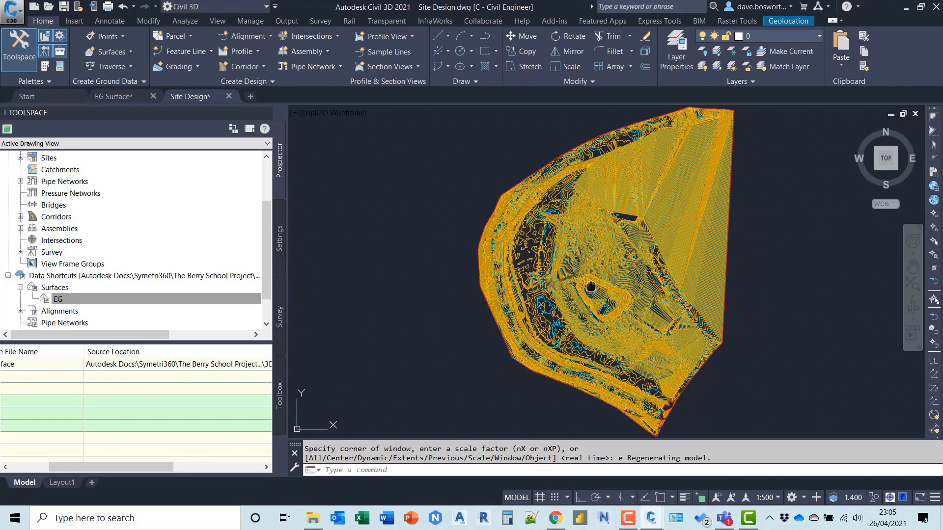
middle_click_drag(601, 286, 537, 289)
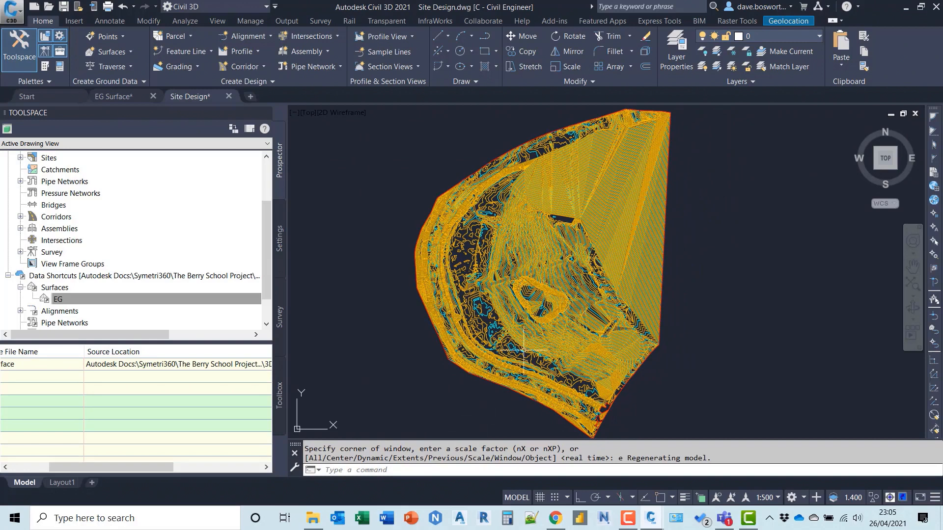
mouse_move(504, 345)
- Switch to the EG Surface drawing and open the definition in the EG surface's properties
mouse_move(121, 100)
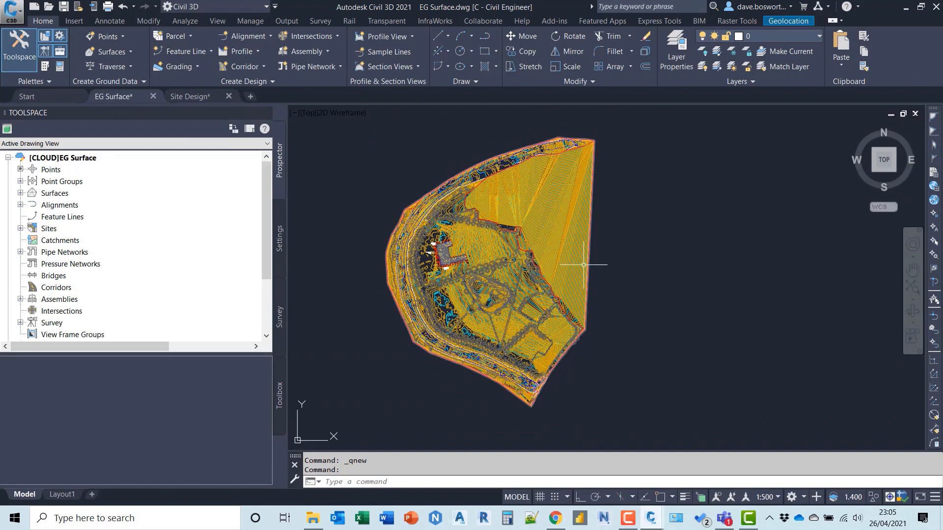
left_click(21, 193)
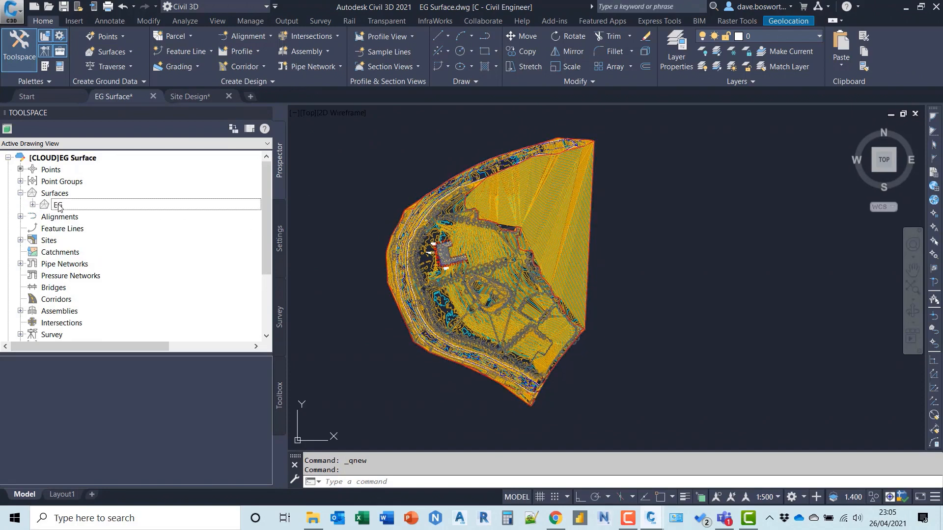
left_click(83, 205)
right_click(61, 205)
left_click(117, 211)
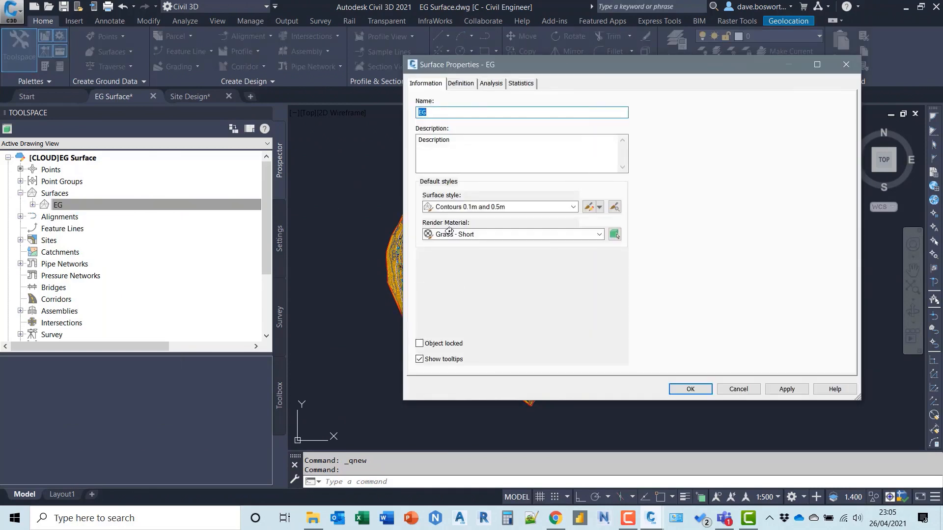
left_click(460, 84)
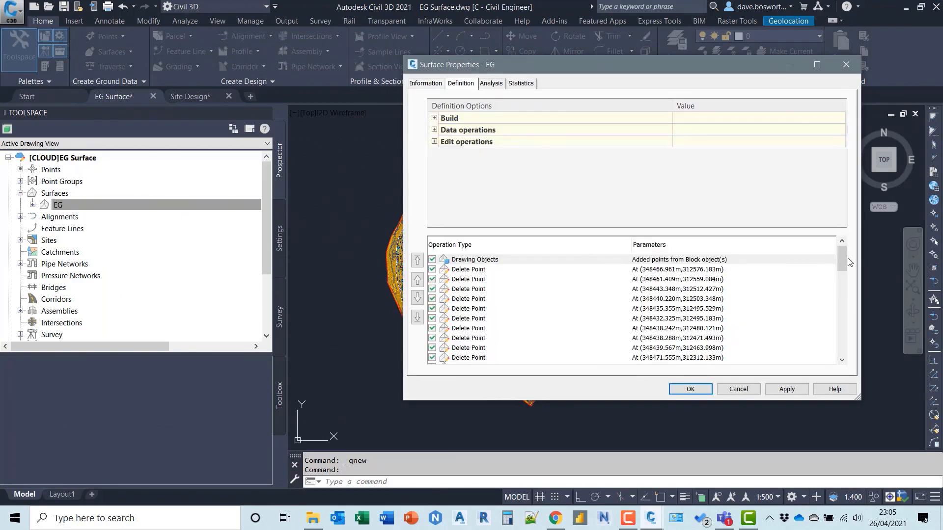
- Enable the outer Add boundary operation in the EG surface definition and rebuild the surface
scroll(596, 356, "down", 10)
left_click(432, 360)
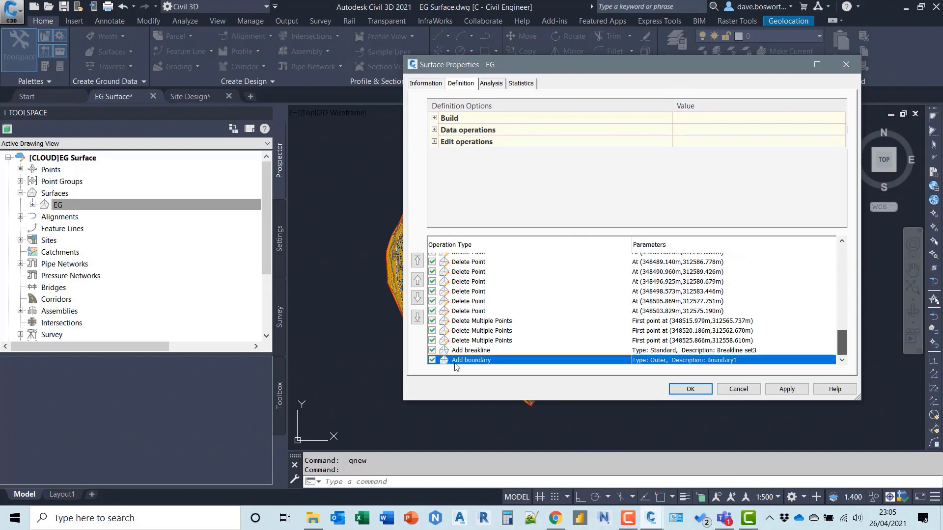
left_click(786, 389)
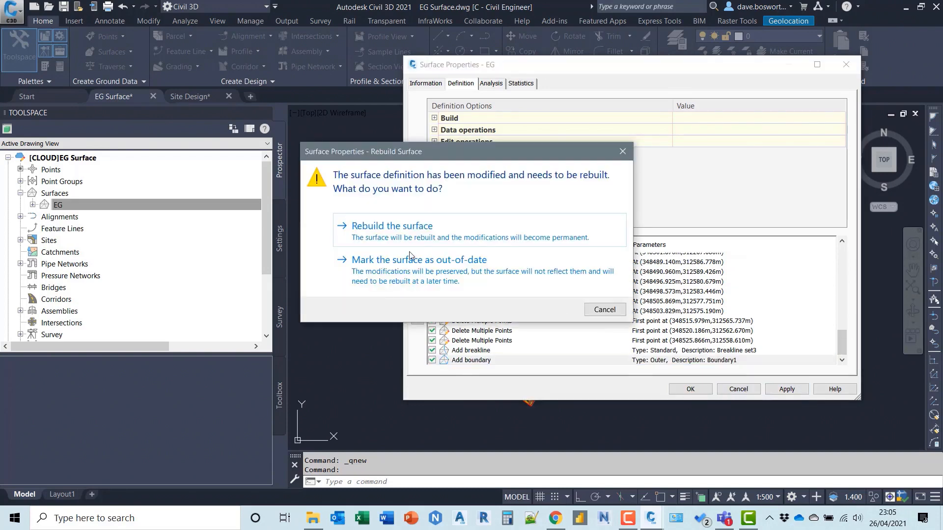
left_click(386, 237)
left_click(687, 389)
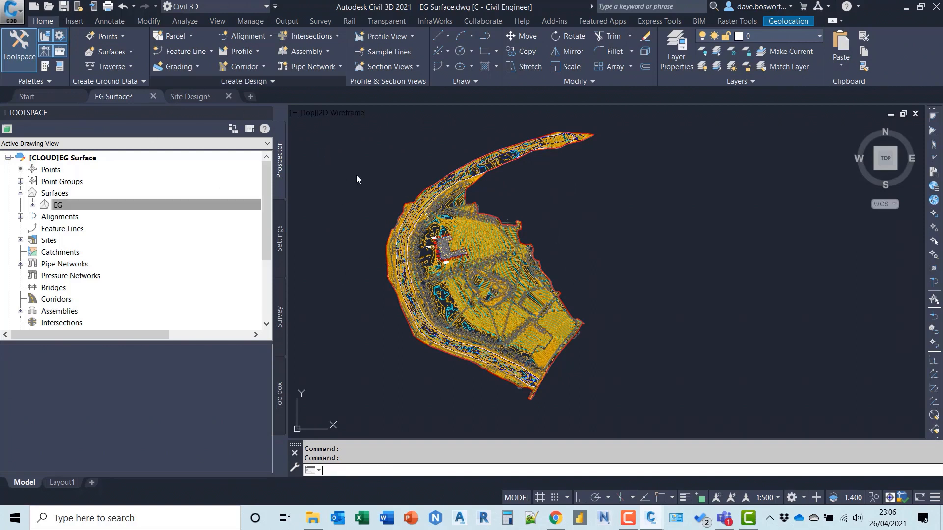
- Save the EG Surface drawing and update the referenced EG surface in the Site Design drawing's model space
key("ctrl+s")
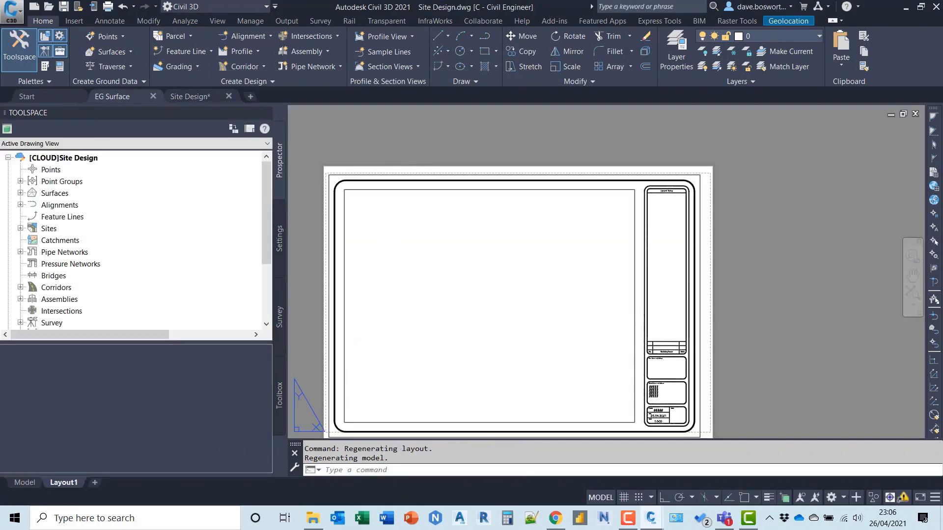
left_click(26, 479)
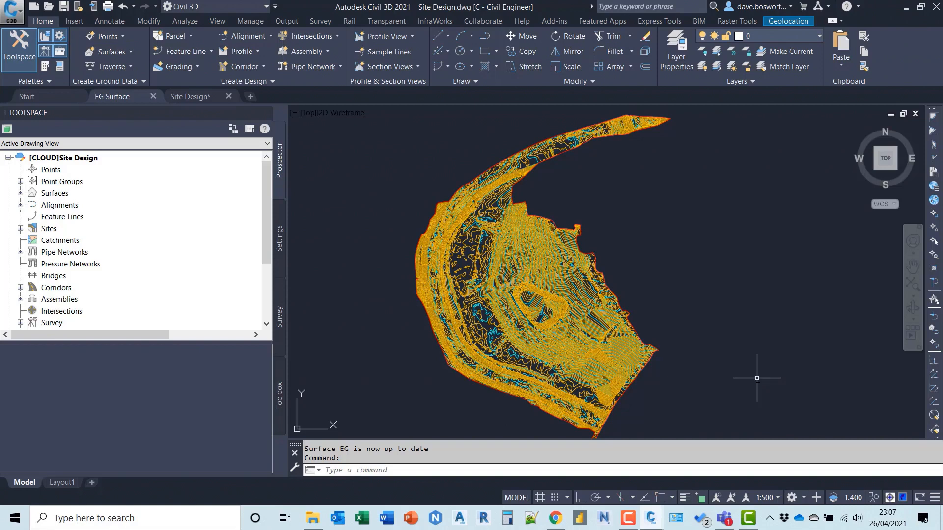
- Run Export Shared Reference Points for Autodesk Revit from the Subscription Extension Manager tools in the EG Surface drawing
scroll(433, 254, "up", 7)
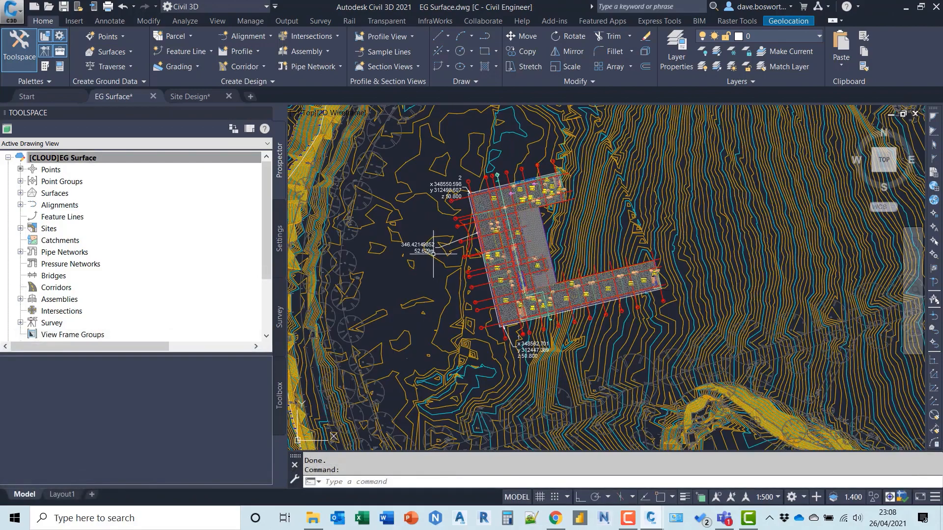
middle_click(468, 257)
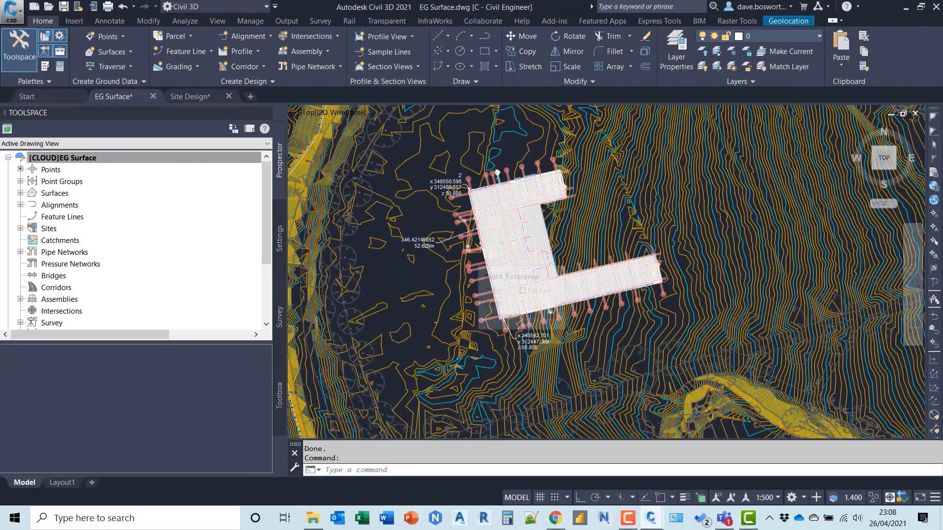
scroll(462, 238, "up", 2)
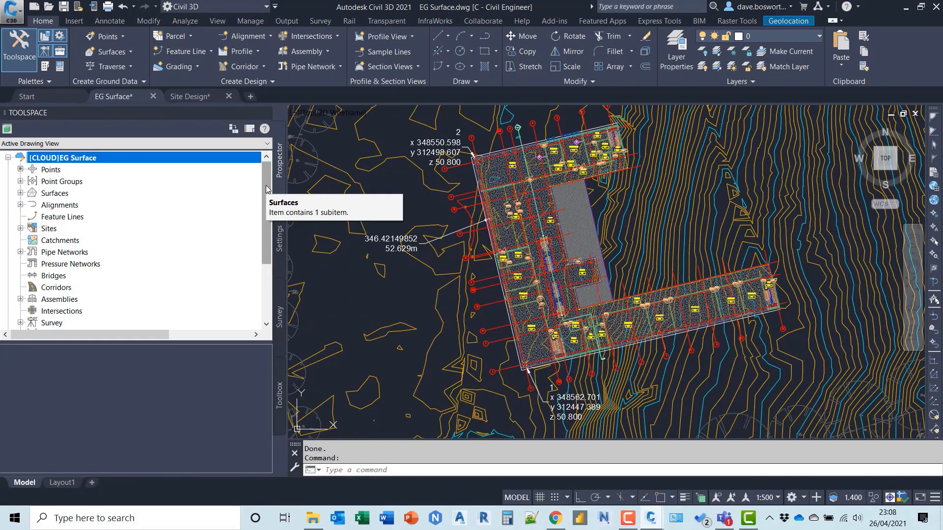
left_click(280, 237)
left_click(279, 386)
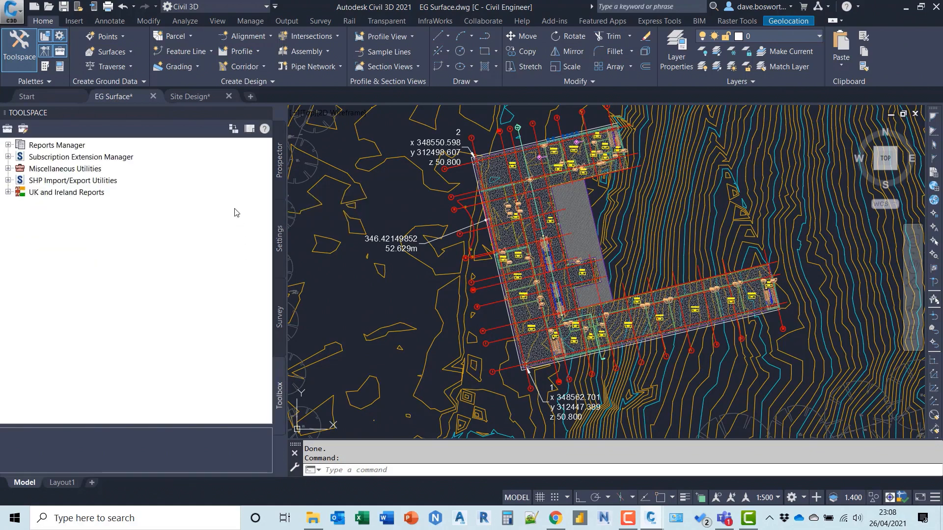
left_click(8, 157)
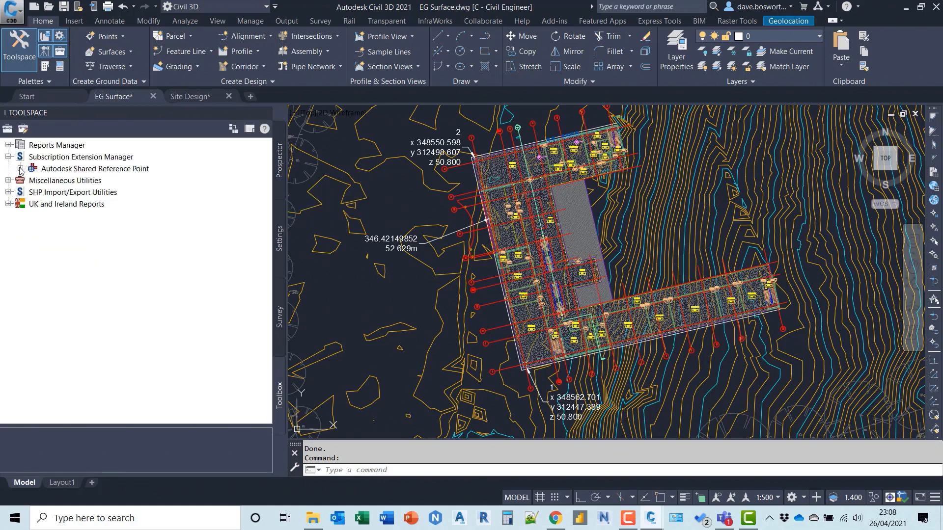
left_click(20, 169)
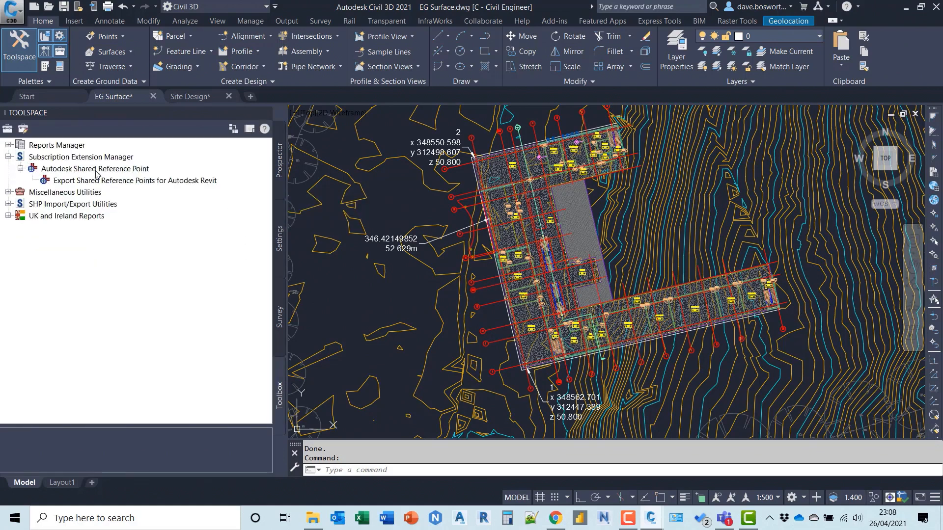
left_click(129, 184)
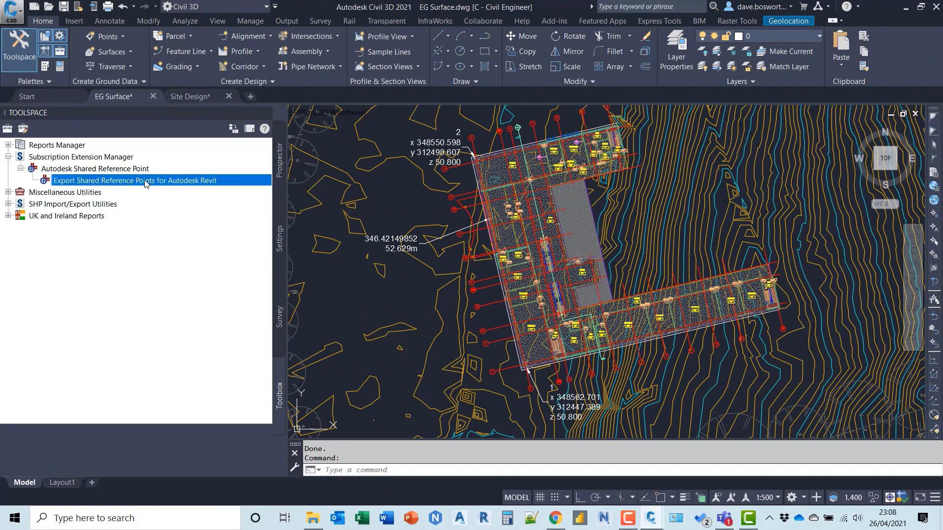
right_click(144, 181)
left_click(182, 186)
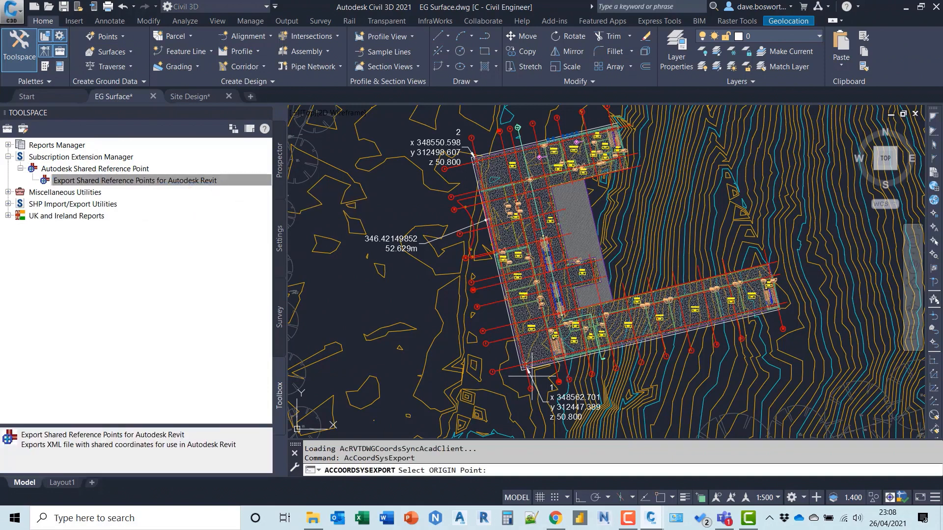
- Set the export's origin to the node at point 1, by the building's lower-left grid intersection
scroll(542, 377, "up", 2)
scroll(515, 366, "up", 1)
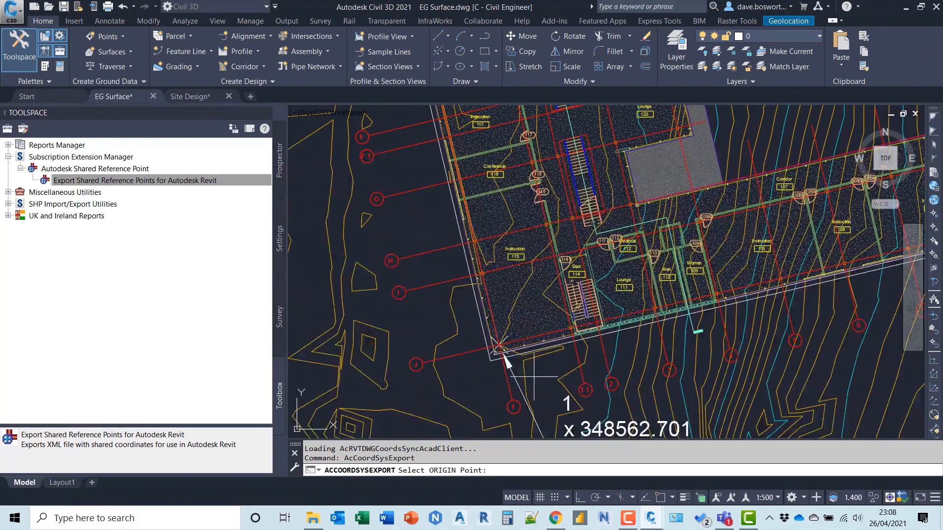
scroll(497, 352, "up", 1)
scroll(483, 326, "up", 2)
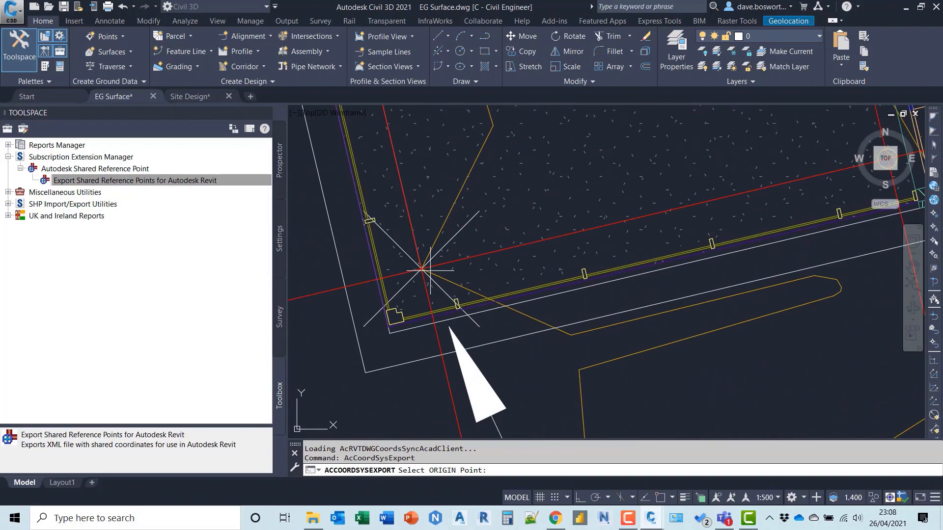
type("nod")
key("Return")
left_click(430, 271)
- Define the +Y axis direction with the node at point 2, by the grid intersection near the Cafeteria corner
scroll(488, 290, "down", 6)
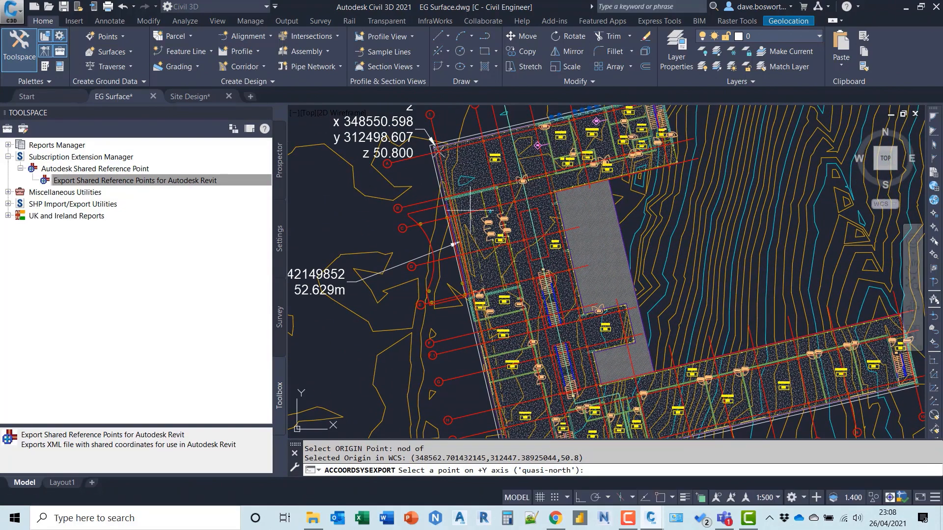
scroll(439, 148, "up", 2)
scroll(439, 147, "down", 2)
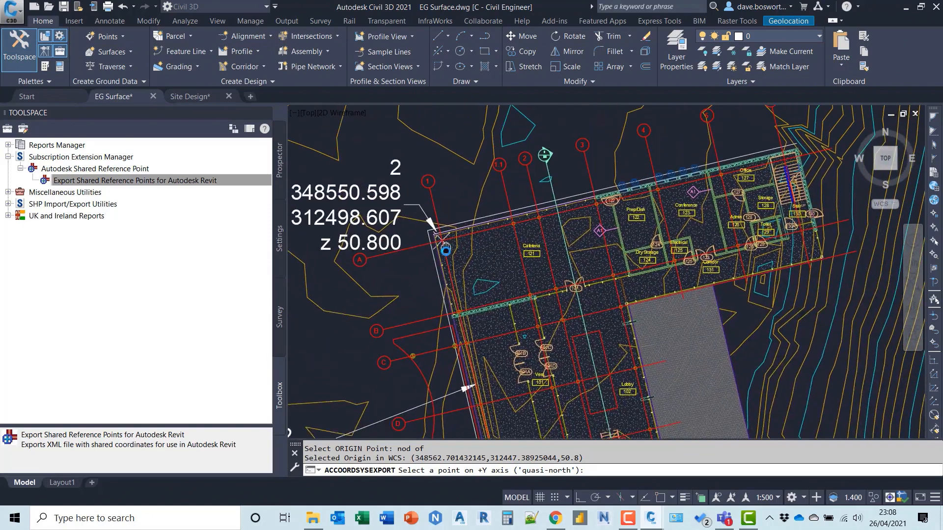
scroll(432, 227, "up", 4)
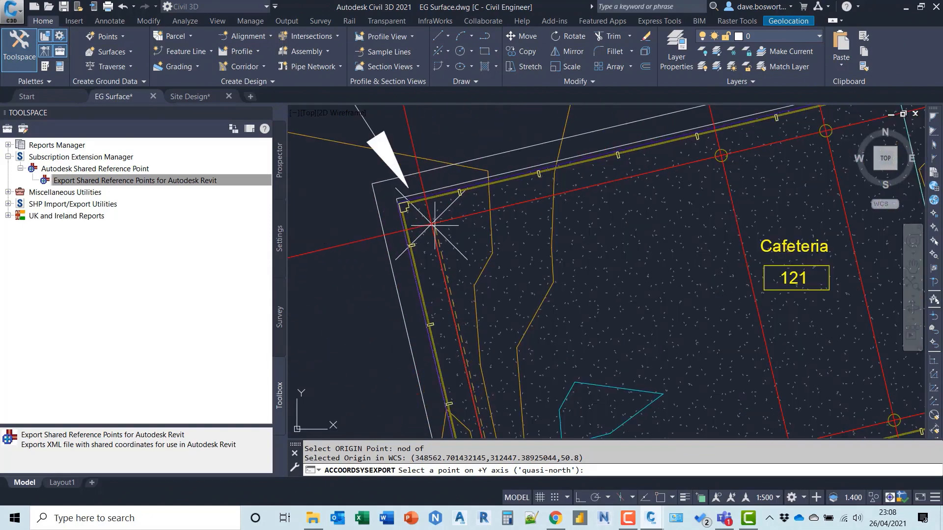
type("nod")
key("Return")
left_click(431, 223)
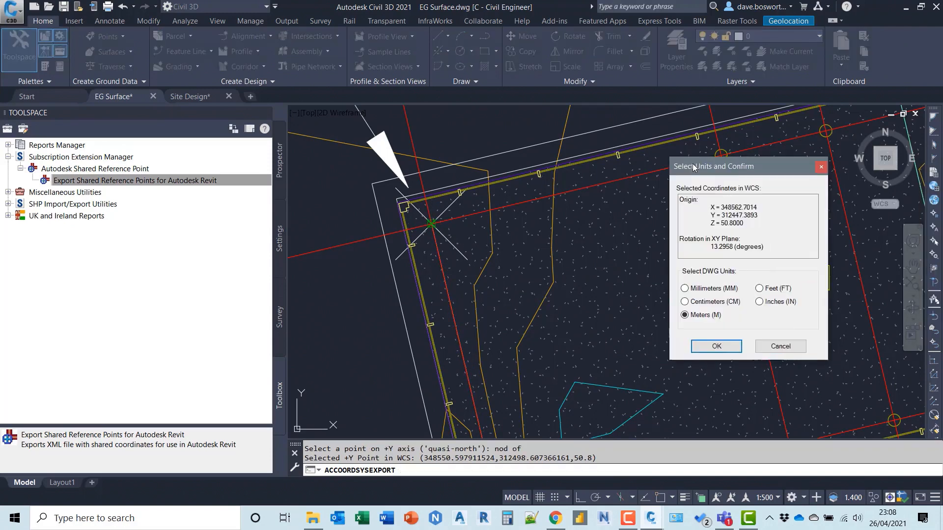
- Confirm Meters as the DWG units and browse to the C - Civil Engineer > M - Models > 3D folder on Autodesk Docs
left_click_drag(717, 163, 446, 152)
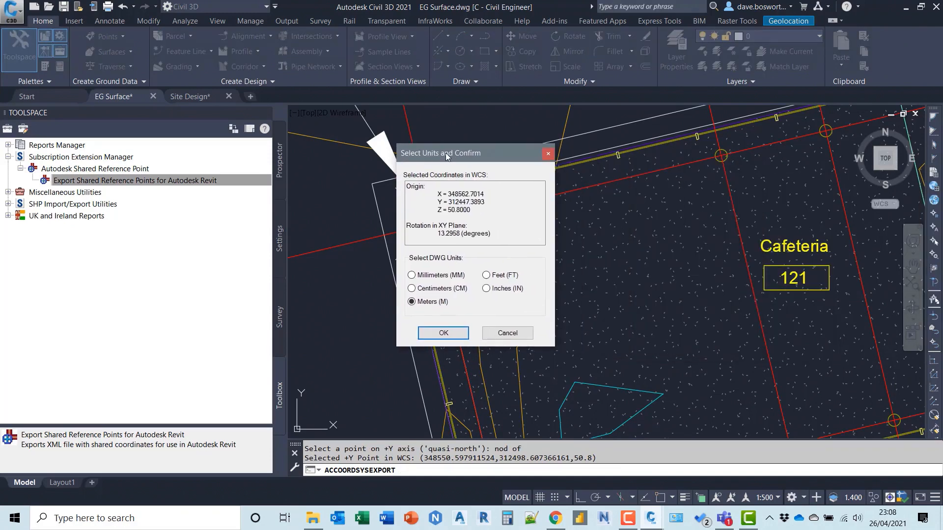
left_click(443, 333)
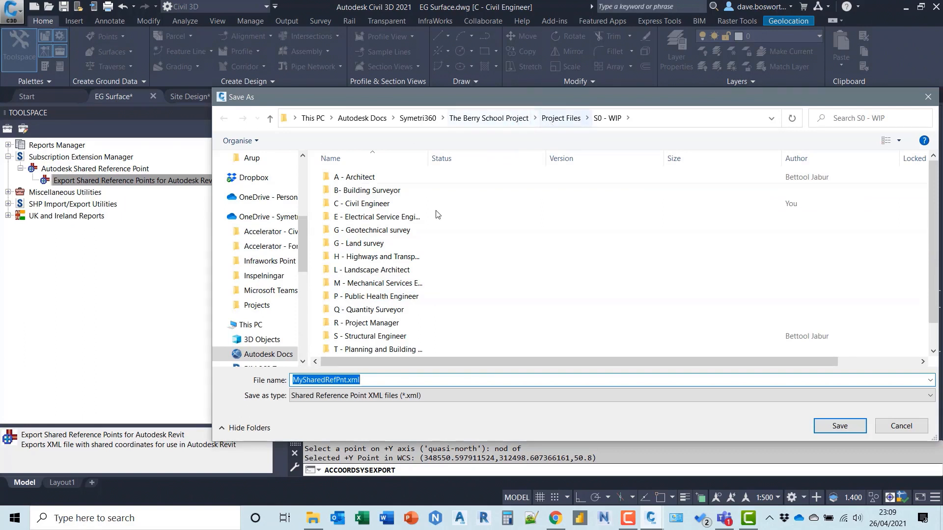
left_click(375, 205)
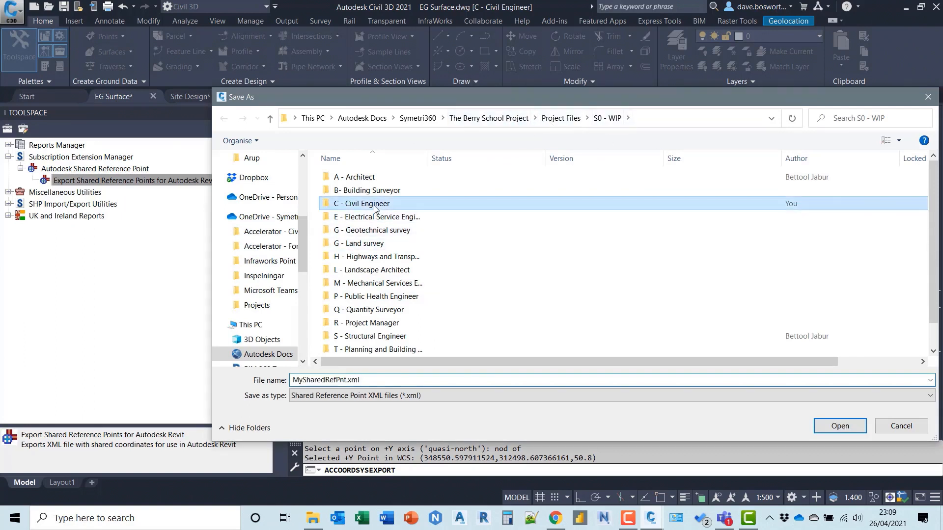
double_click(375, 206)
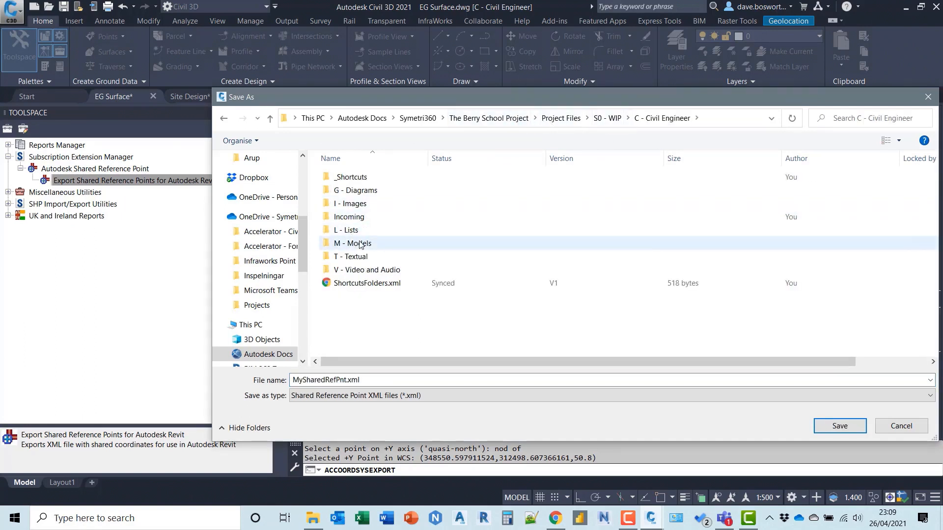
left_click(358, 245)
double_click(359, 246)
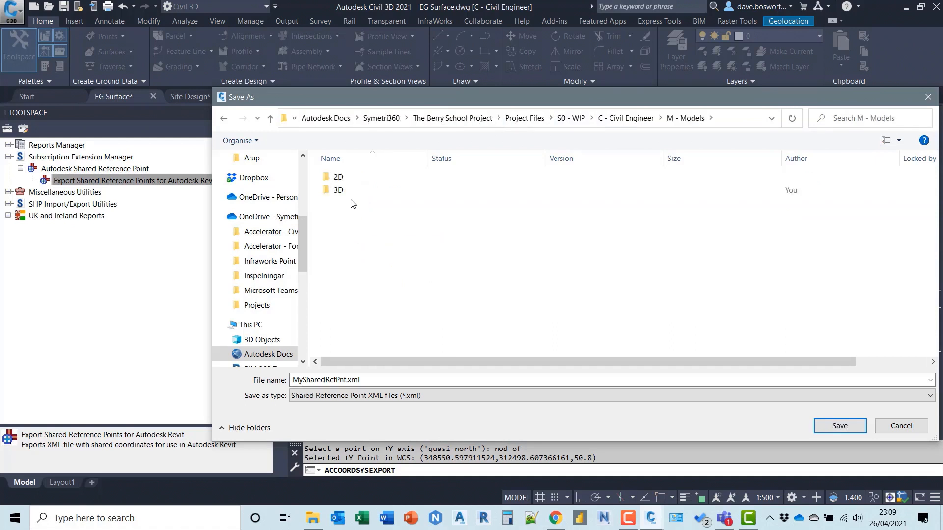
left_click(346, 191)
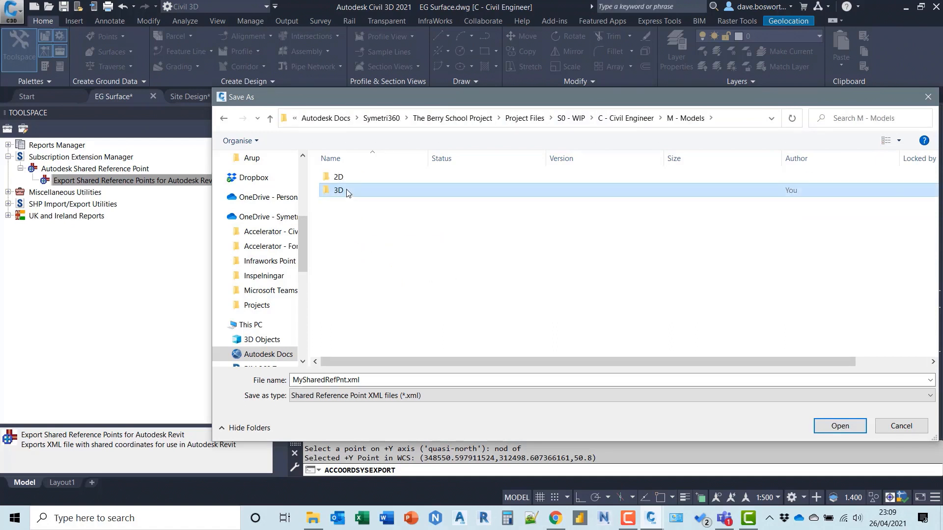
- Save the shared reference point file as RevitSharedRefPnt.xml in the 3D folder
left_click(301, 380)
left_click(303, 379)
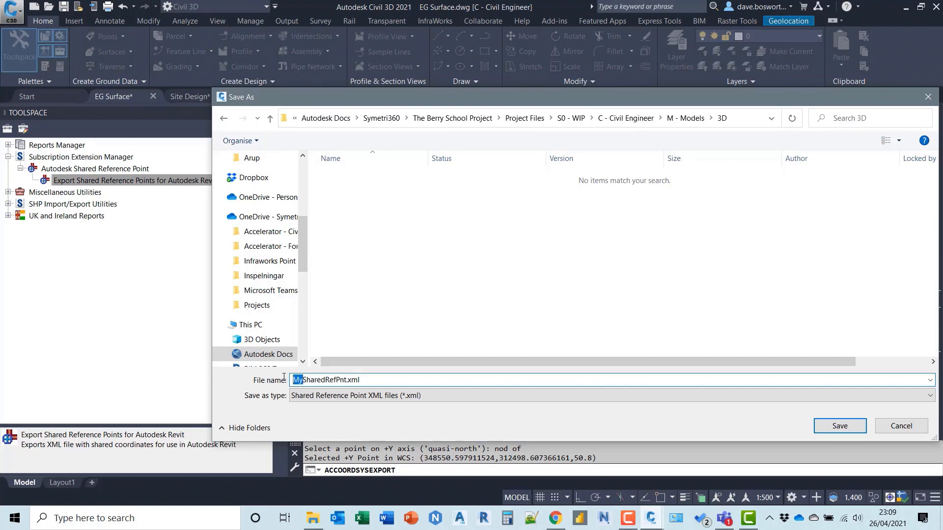
type("Revit")
left_click(831, 426)
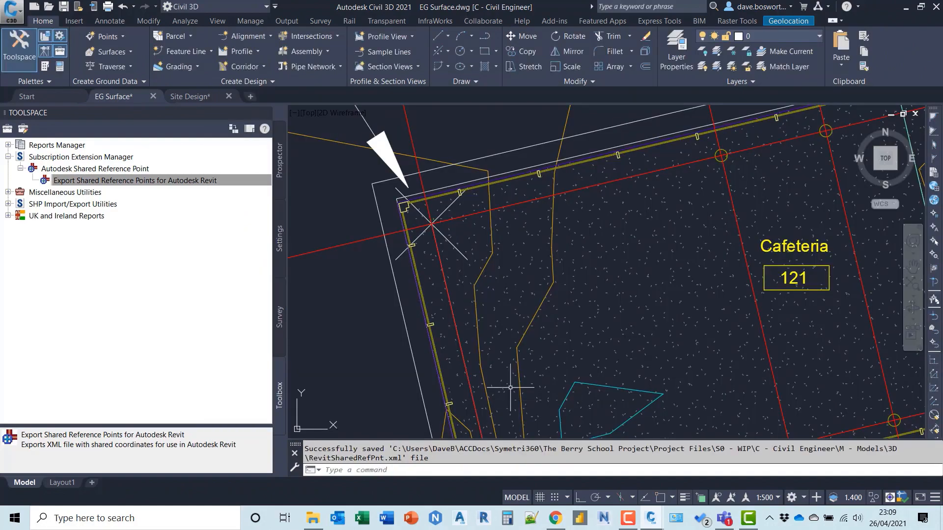
- Examine the building pad, access road and car park grading in the Site Design drawing
scroll(375, 317, "down", 2)
scroll(375, 317, "down", 6)
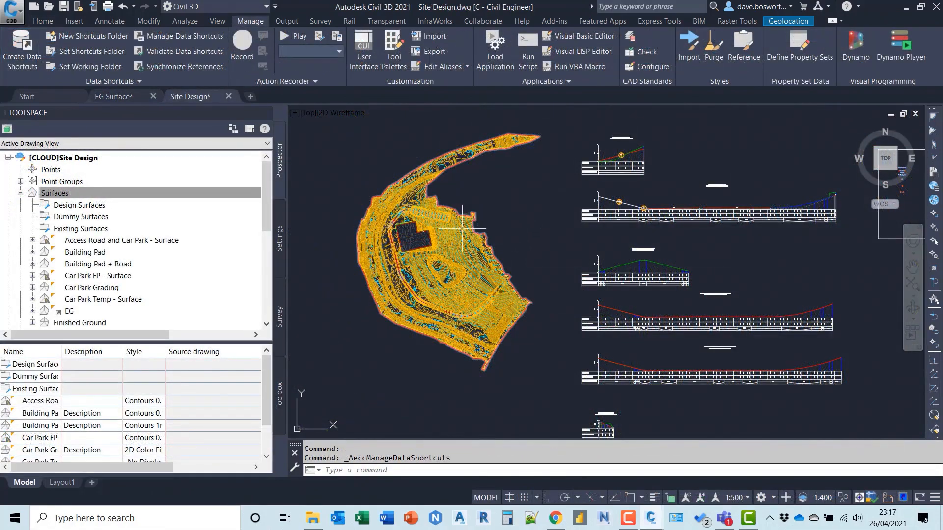
scroll(416, 245, "up", 5)
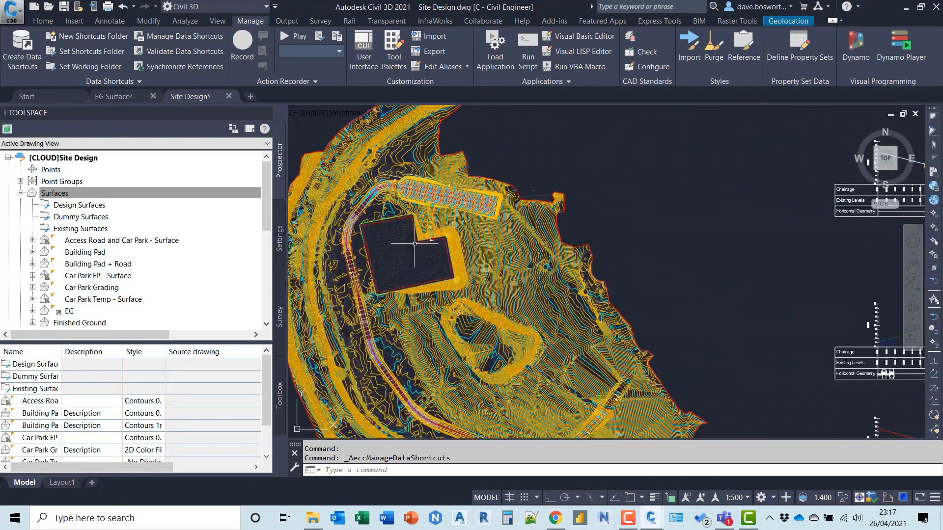
middle_click_drag(415, 247, 547, 256)
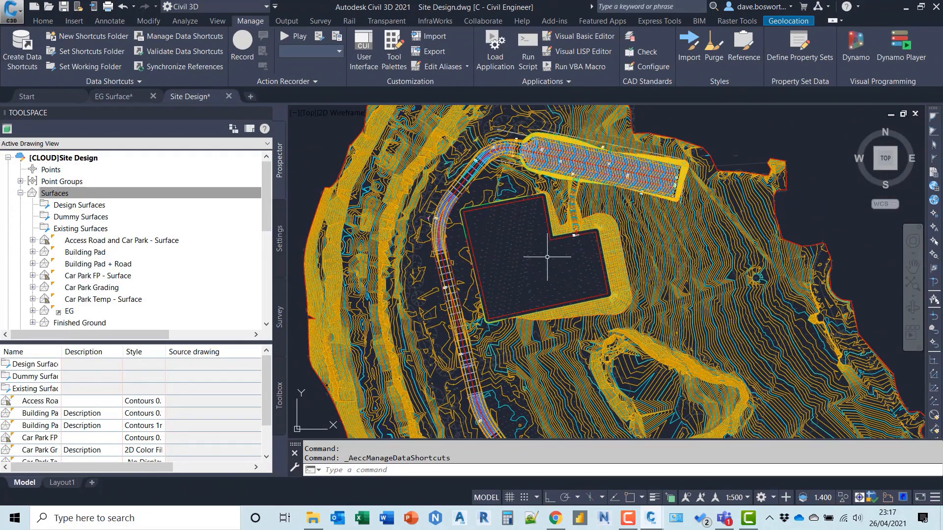
scroll(550, 259, "up", 2)
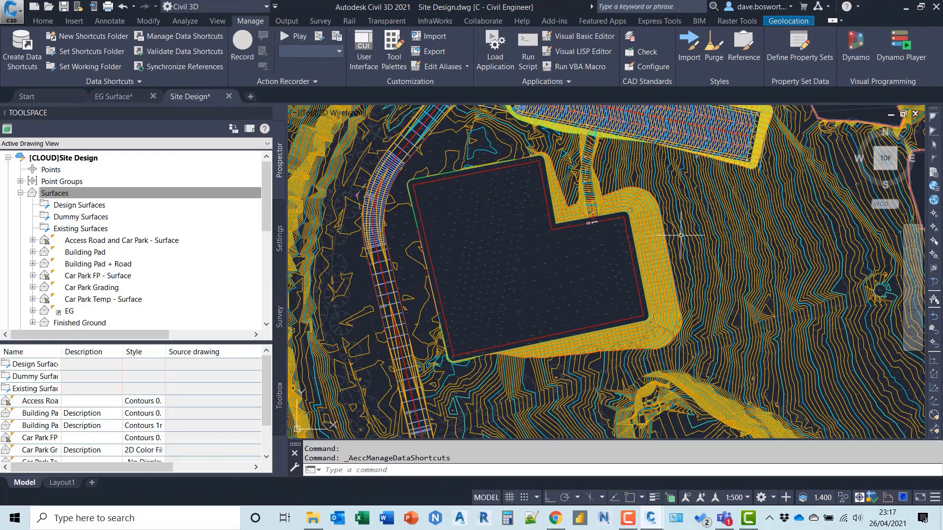
scroll(643, 235, "down", 4)
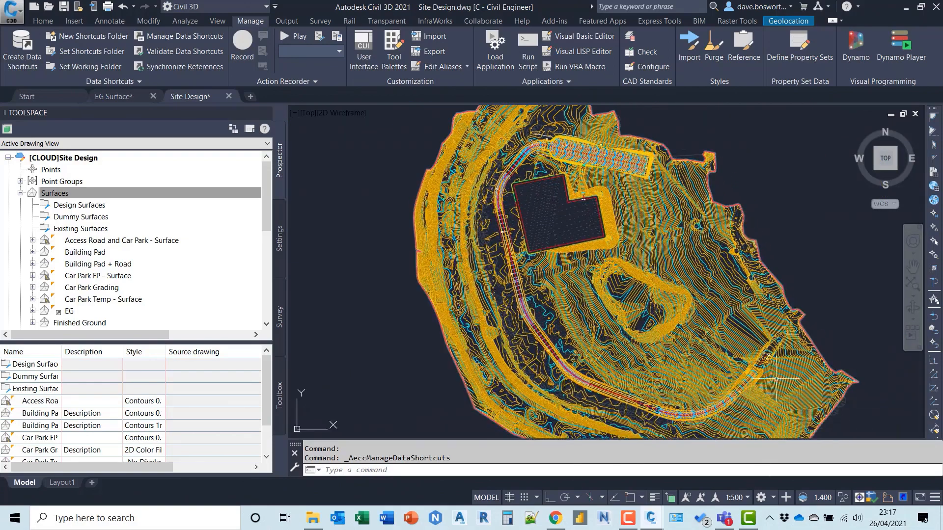
scroll(561, 156, "up", 2)
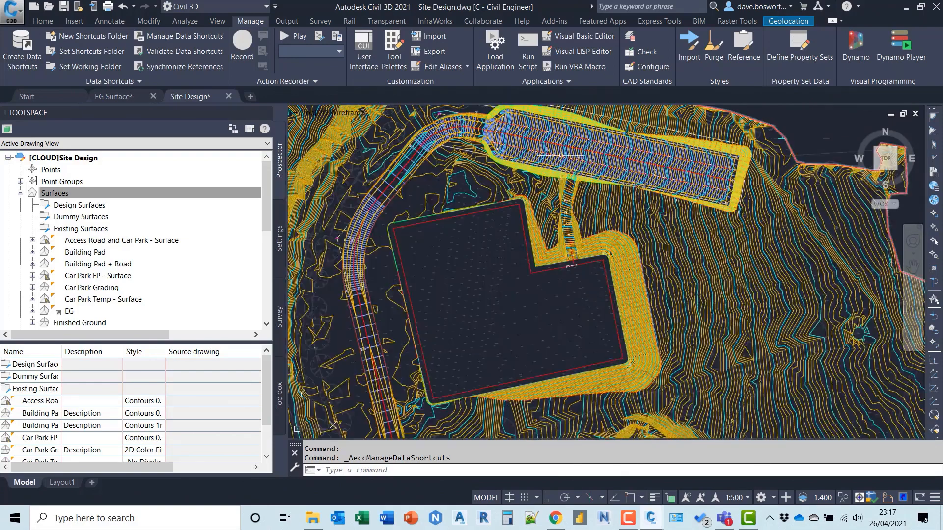
- Inspect the surface around the building pad and car park as a shaded 3D model in Object Viewer
left_click(588, 208)
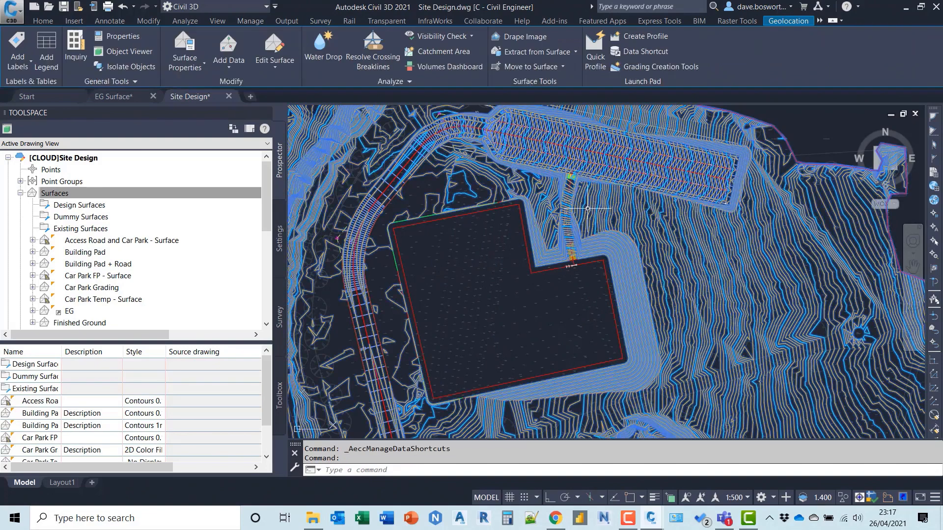
right_click(588, 209)
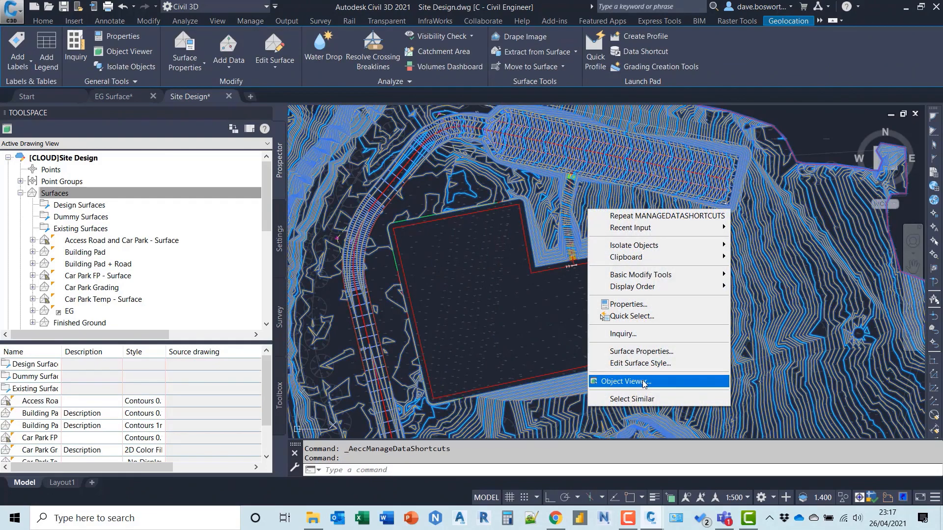
left_click(643, 382)
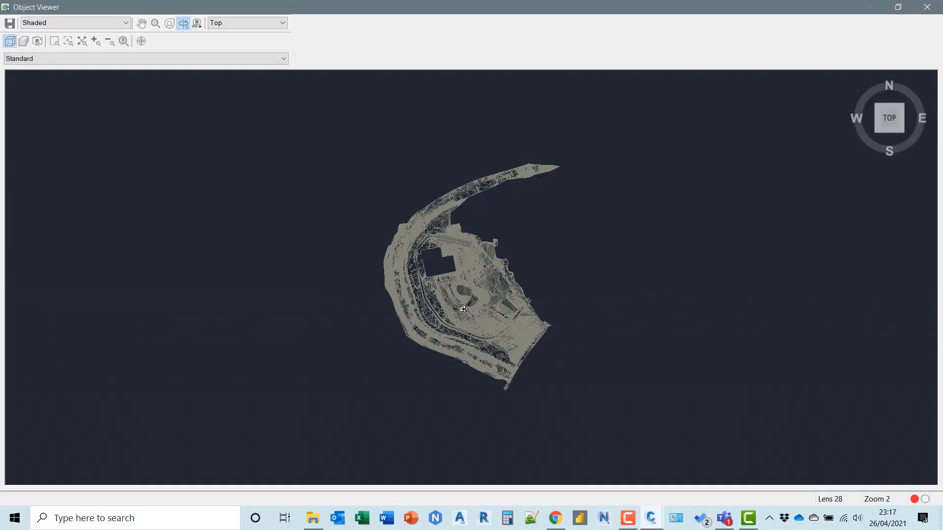
left_click_drag(462, 308, 457, 286)
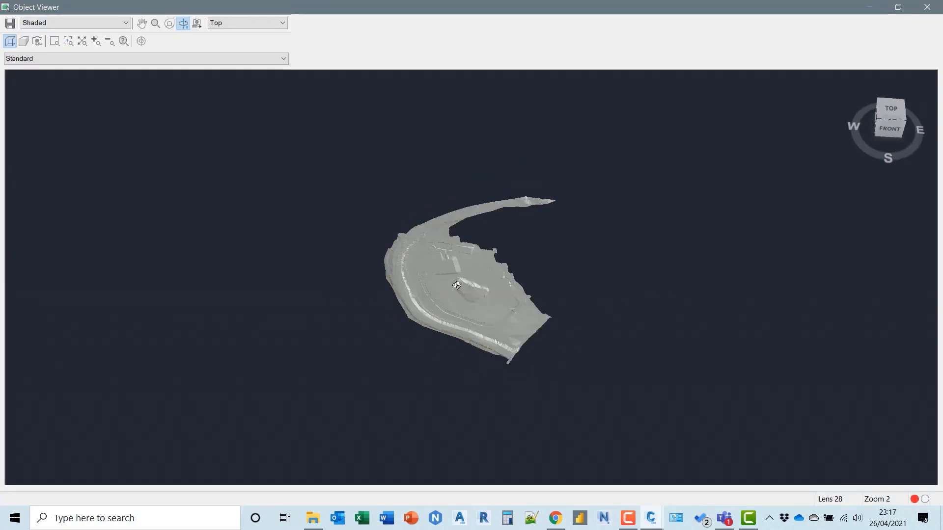
scroll(457, 285, "up", 5)
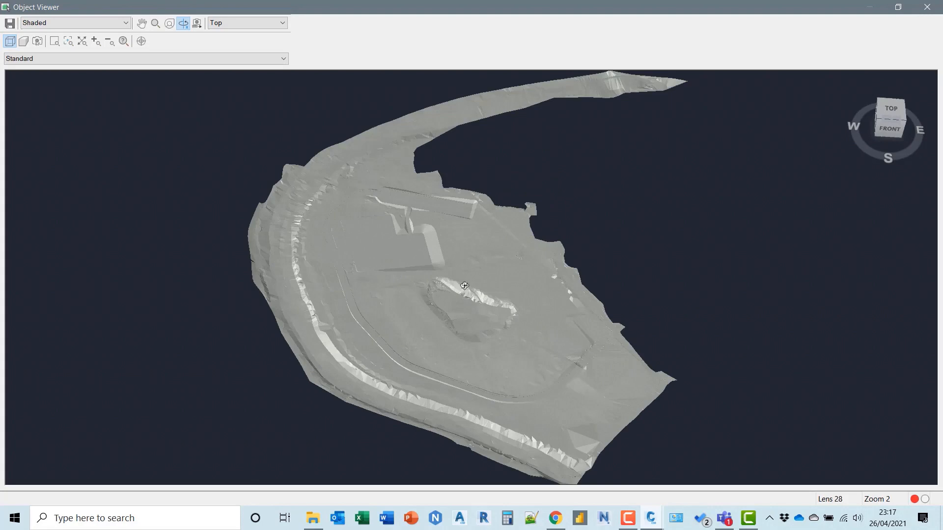
left_click_drag(490, 359, 463, 272)
right_click(463, 272)
left_click(494, 277)
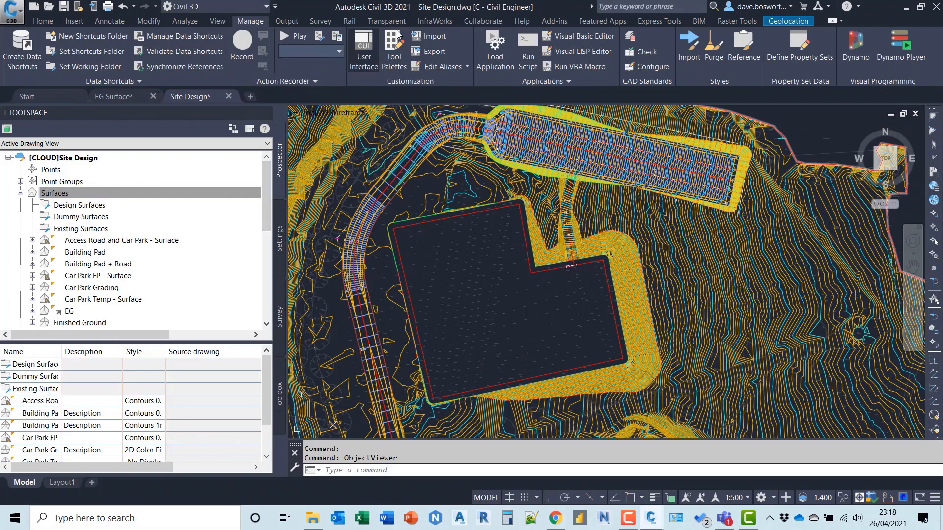
- Publish only the Finished Ground surface to FinishedGround.shared.dwg, using the updated surface style
left_click(483, 22)
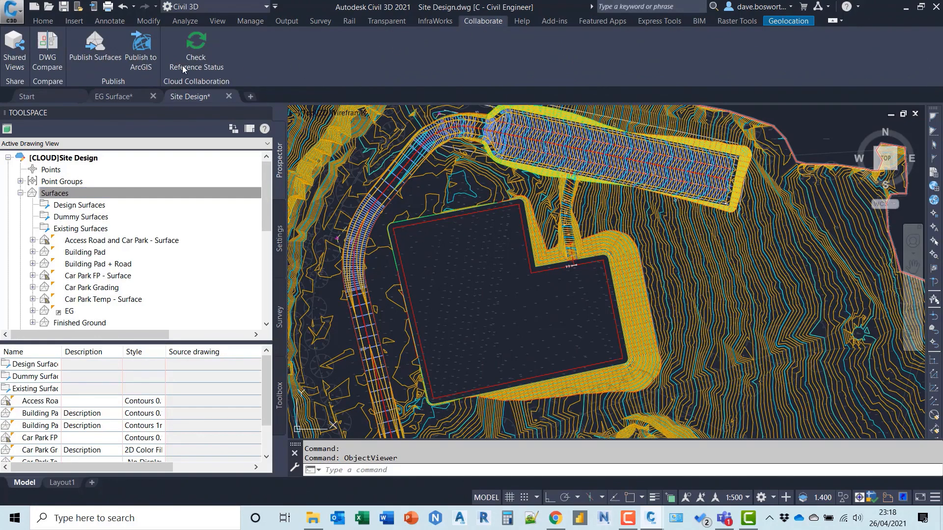
left_click(92, 55)
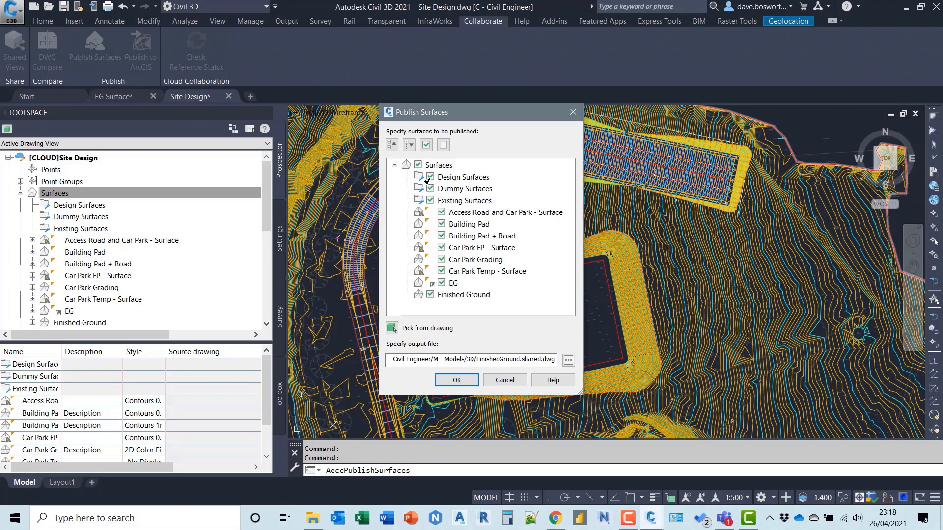
left_click(418, 165)
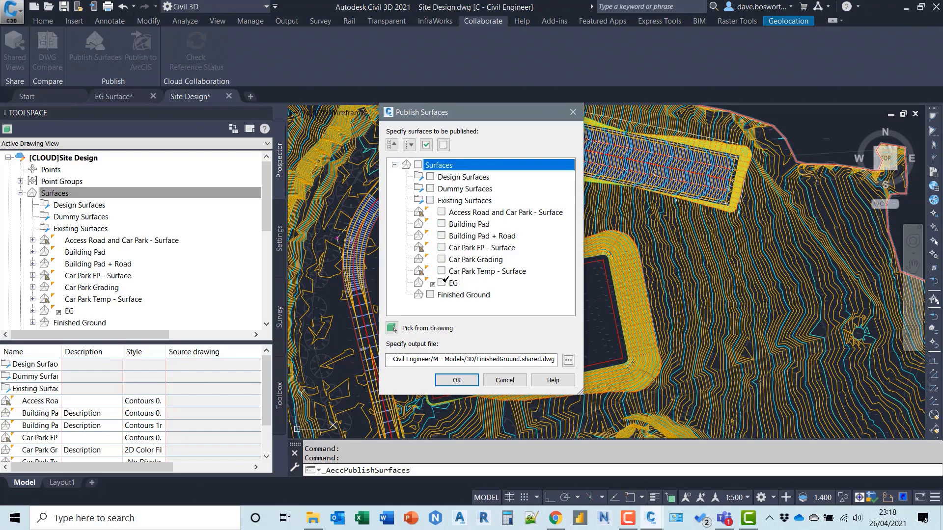
left_click(431, 295)
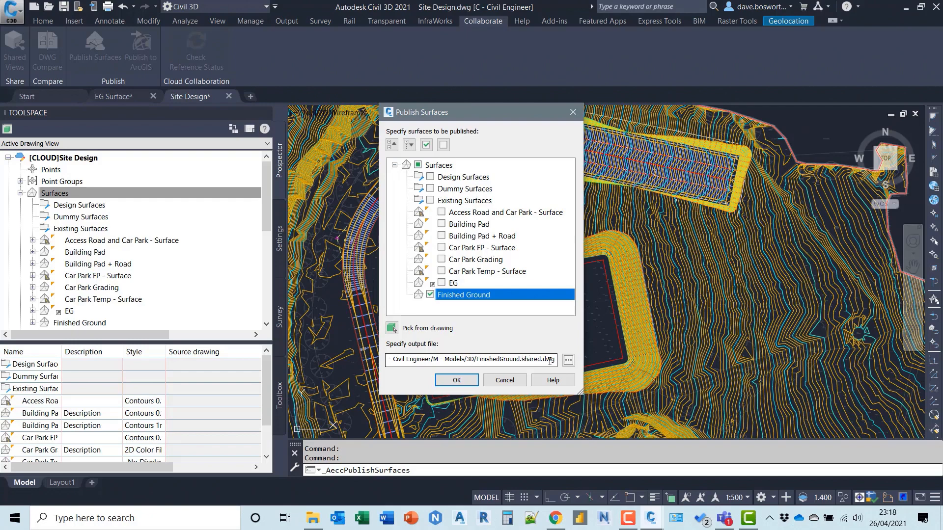
left_click(465, 381)
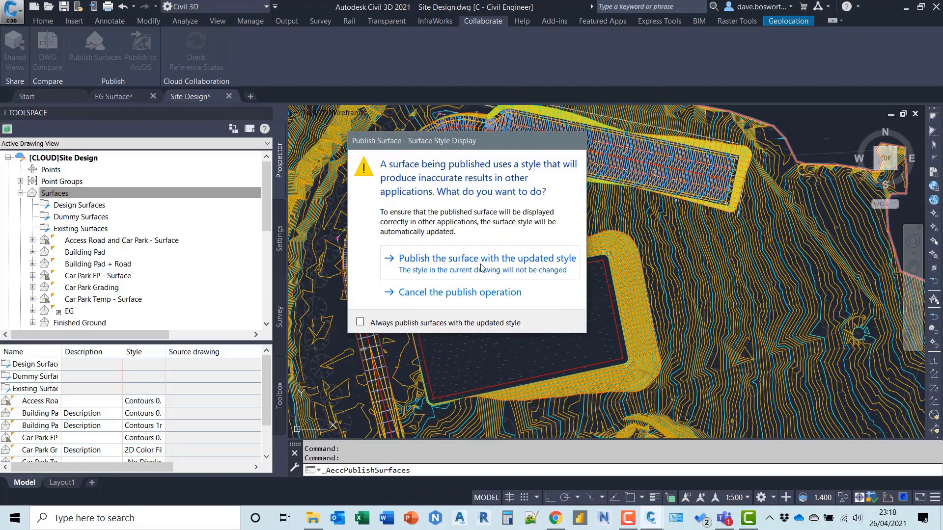
left_click(481, 268)
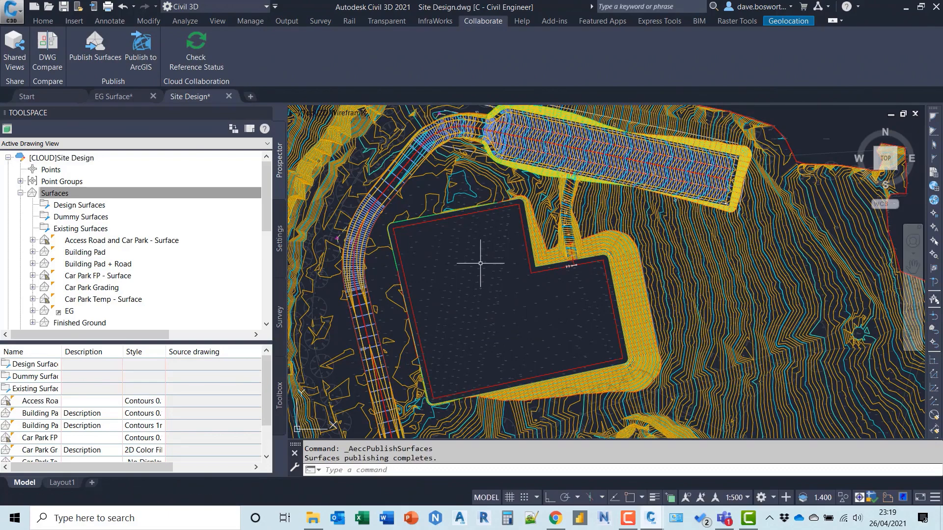
- Create data shortcuts for Finished Ground, all alignments, and the Access Road and Car Park and Car Park FP corridors; open _Shortcuts in Autodesk Docs
left_click_drag(266, 227, 265, 342)
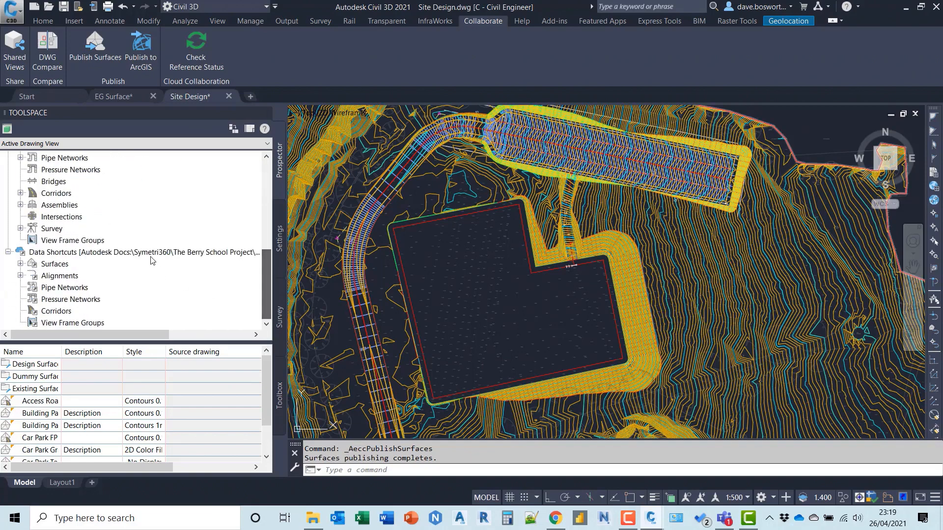
right_click(151, 253)
left_click(229, 258)
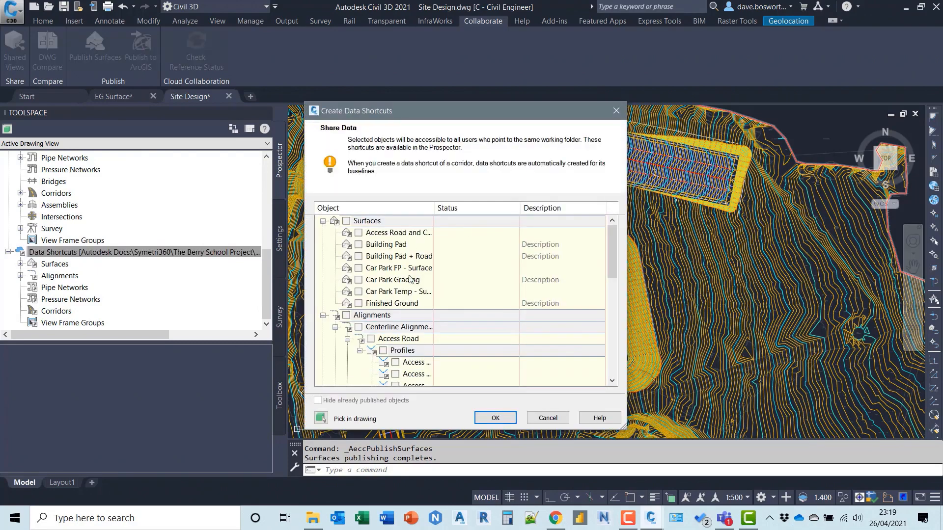
left_click(358, 303)
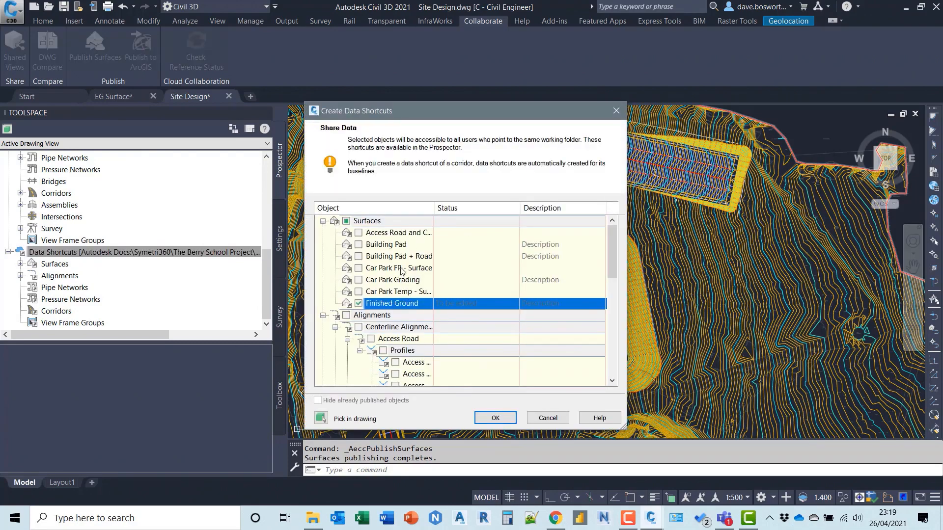
left_click(346, 315)
left_click_drag(612, 273, 612, 377)
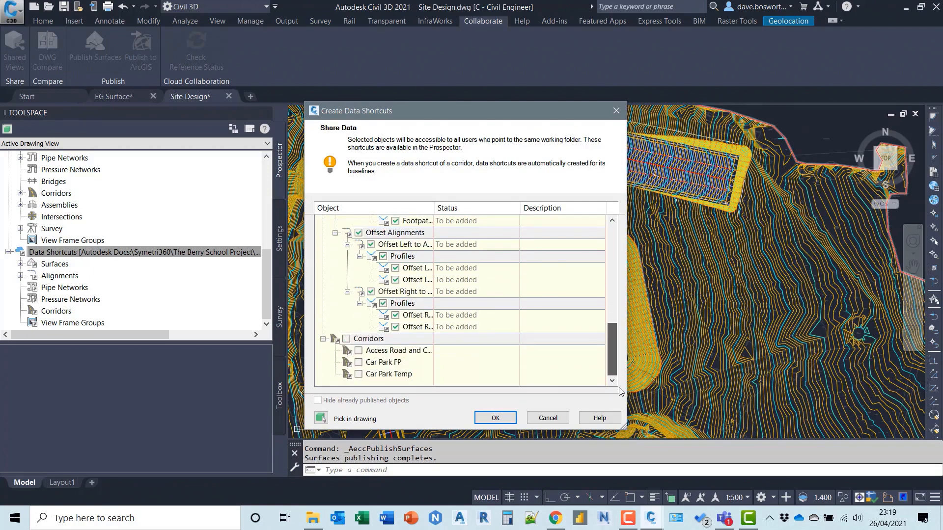
left_click(377, 366)
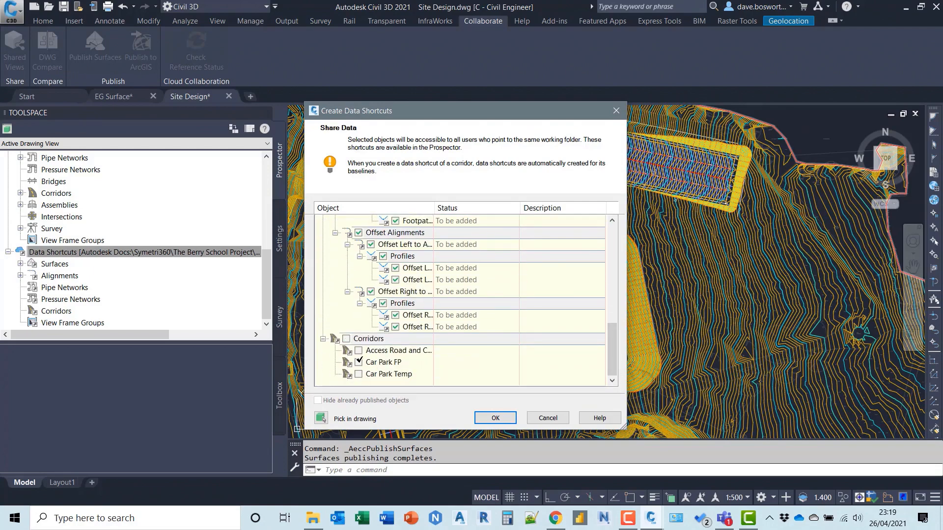
left_click(504, 415)
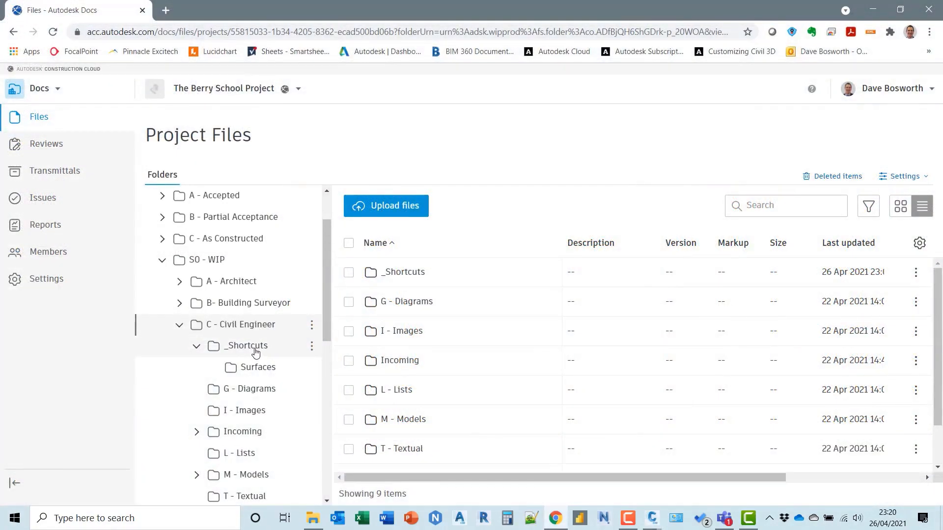
left_click(255, 346)
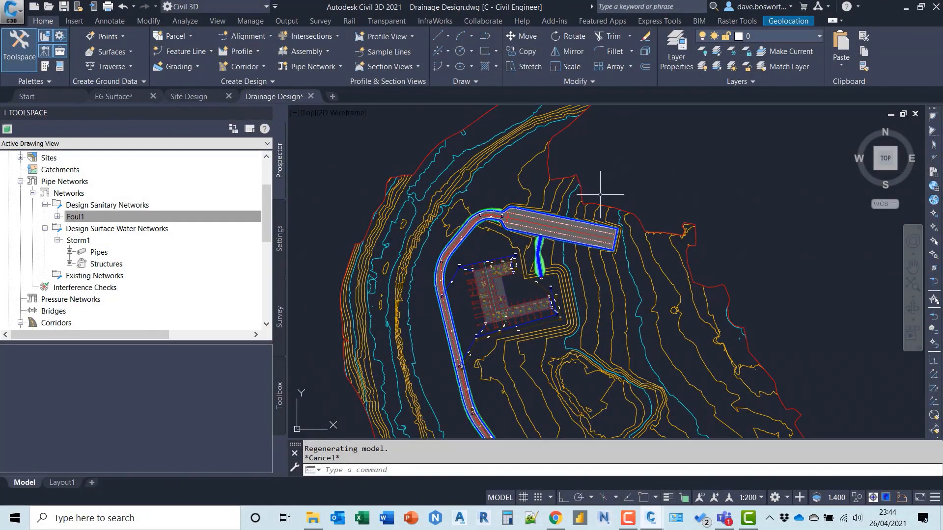
- Inspect the Foul1 and Storm1 pipe networks of the Drainage Design drawing together in Object Viewer
right_click(88, 217)
left_click(101, 265)
right_click(88, 241)
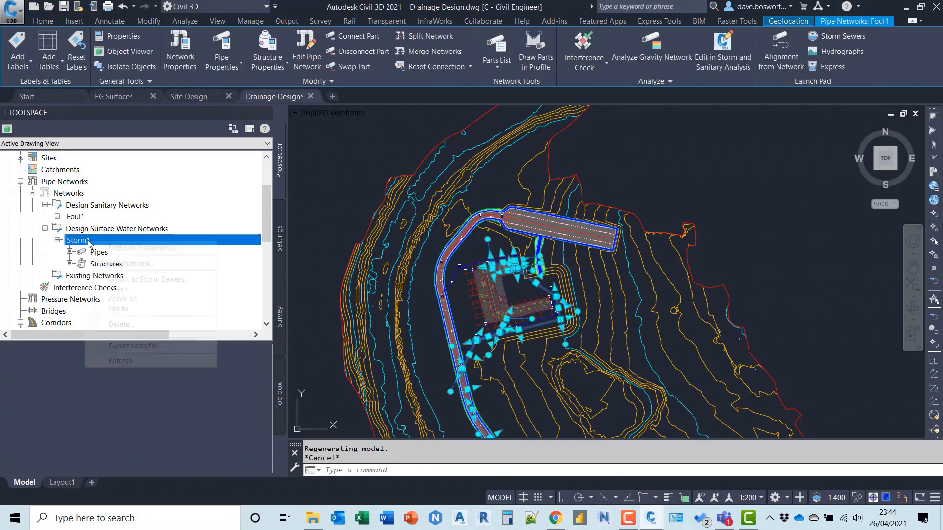
left_click(118, 288)
right_click(436, 236)
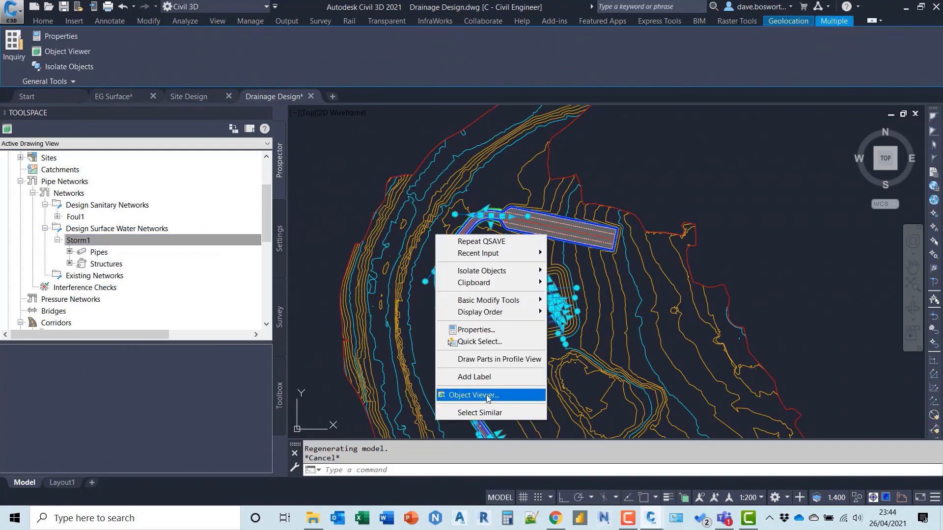
left_click(488, 396)
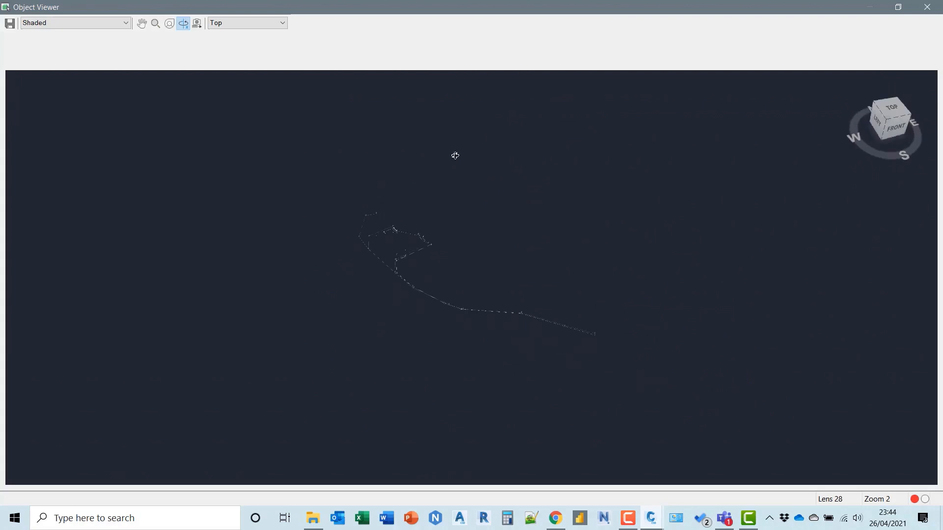
scroll(410, 238, "up", 5)
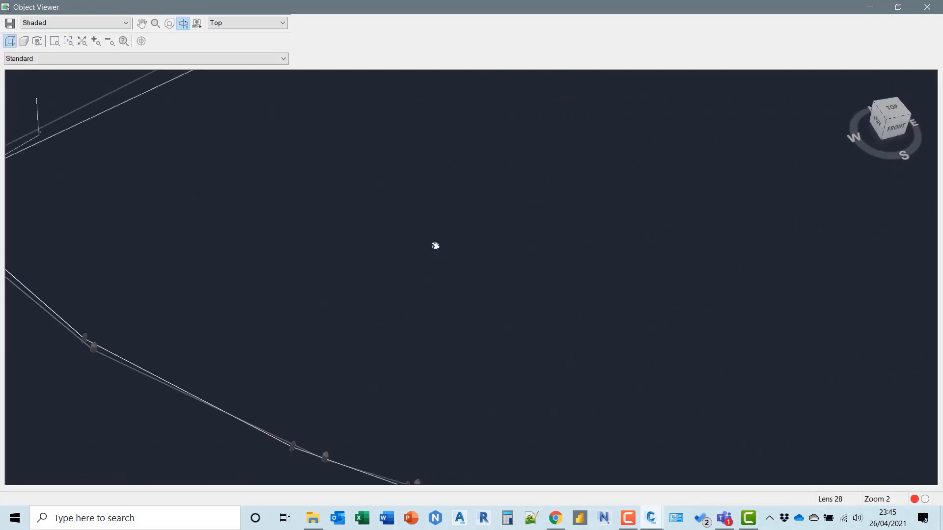
mouse_move(436, 244)
left_mouse_down()
mouse_move(644, 317)
mouse_move(658, 345)
mouse_move(603, 328)
mouse_move(616, 259)
mouse_move(640, 231)
mouse_move(545, 259)
mouse_move(557, 240)
mouse_move(453, 269)
mouse_move(441, 289)
left_mouse_up()
key("Escape")
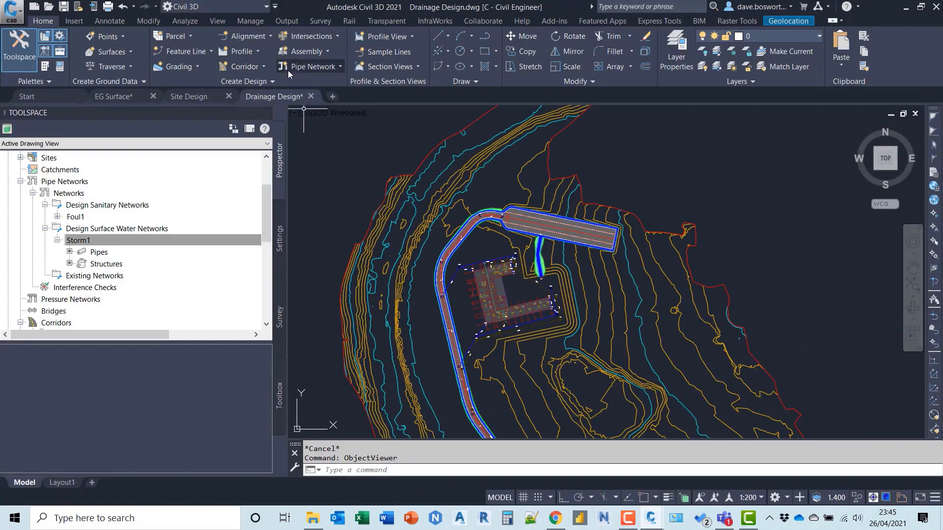
- Save the Drainage Design drawing and create data shortcuts for the Foul1 and Storm1 pipe networks
left_click(64, 8)
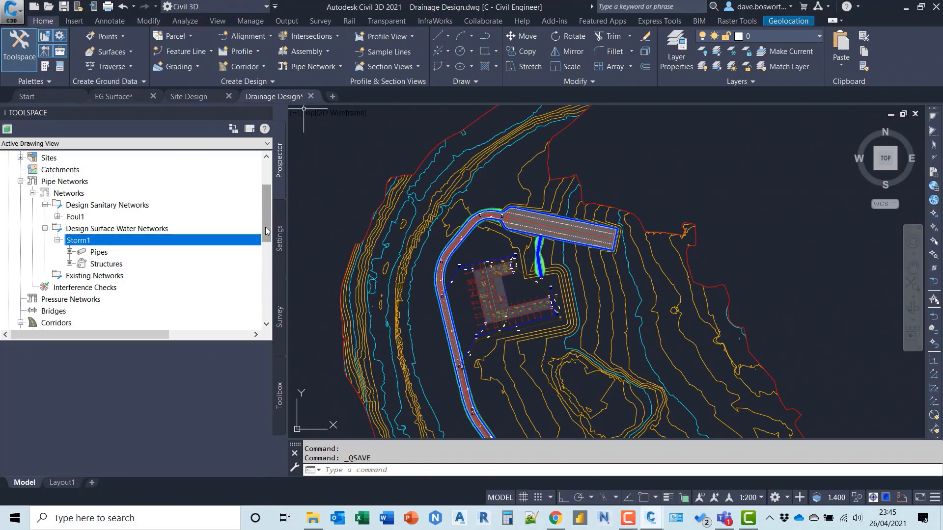
scroll(266, 232, "down", 7)
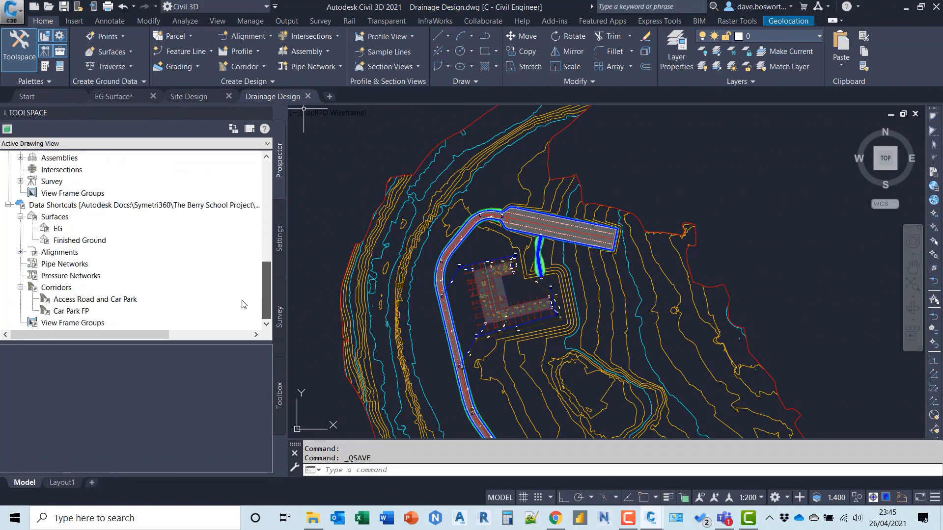
right_click(82, 205)
left_click(139, 212)
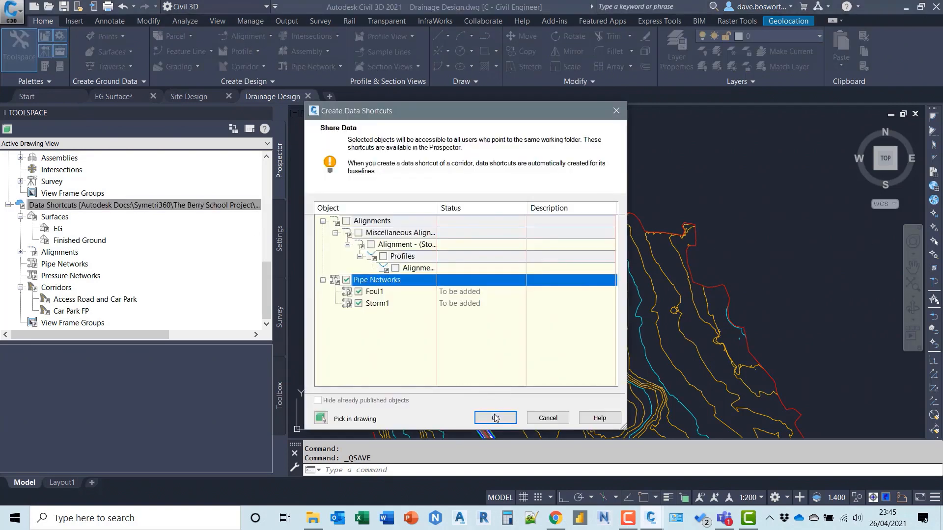
left_click(495, 418)
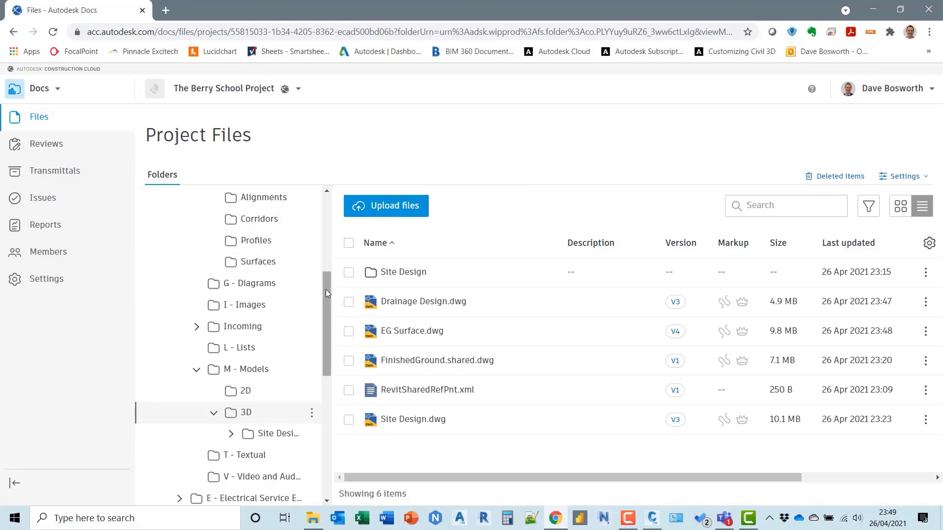
- Collapse the S0 - WIP folder in Autodesk Docs and switch to the C - Civil Engineer team in Design Collaboration
left_click_drag(325, 290, 322, 213)
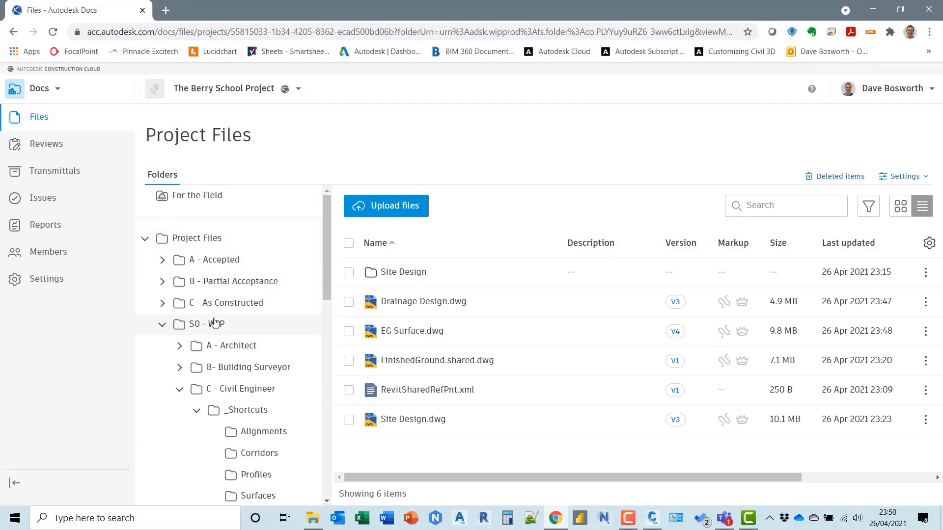
left_click(162, 325)
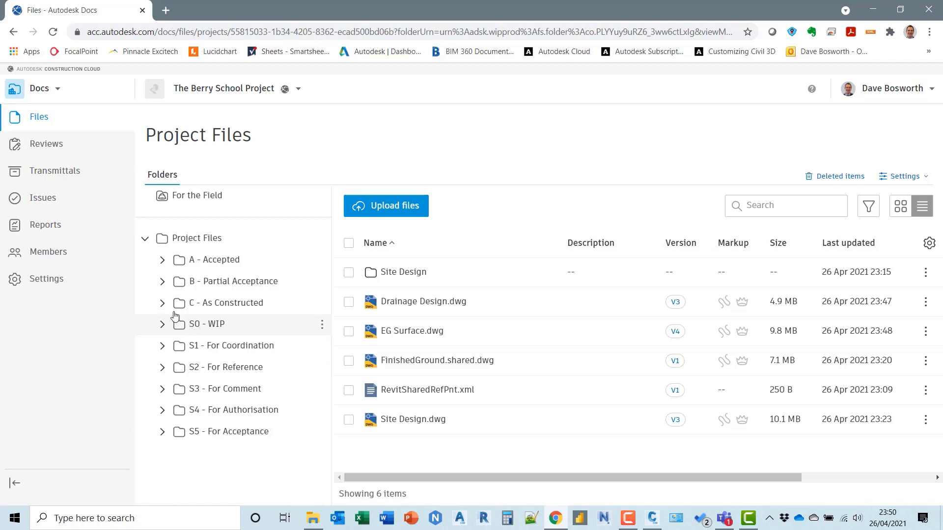
left_click(58, 90)
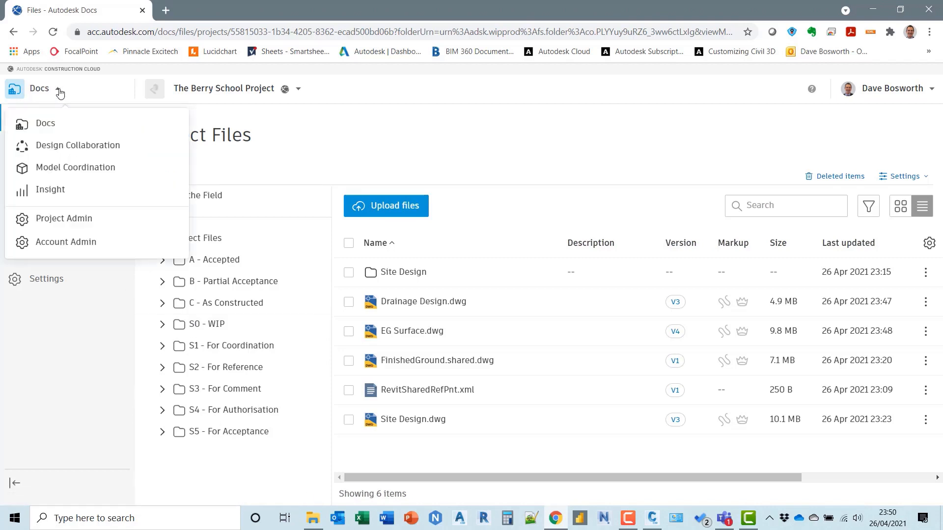
left_click(61, 147)
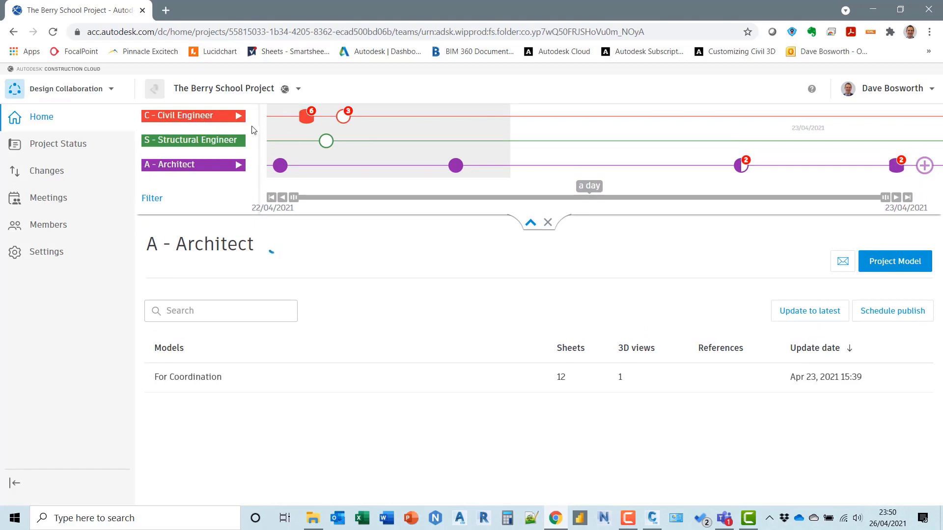
left_click(226, 116)
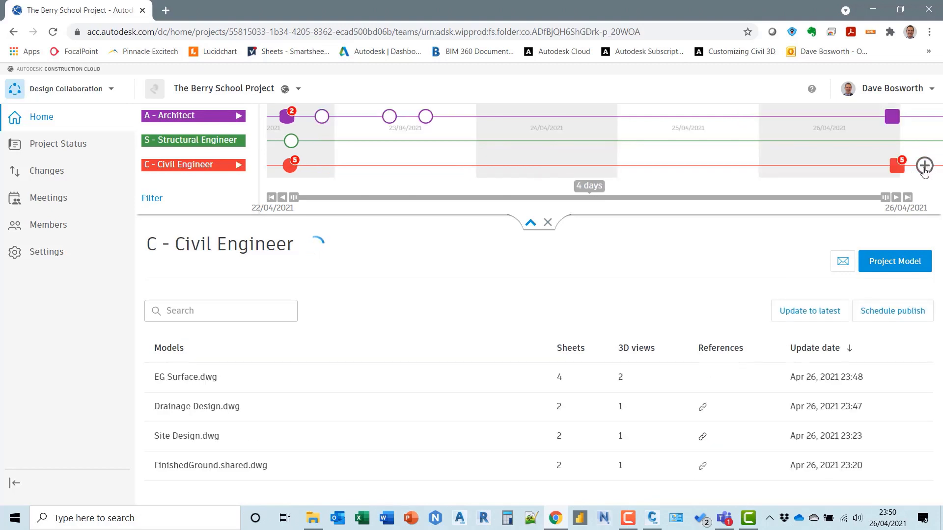
- Start a new C - Civil Engineer package and include Site Design.dwg, FinishedGround.shared.dwg, both EG Surface.dwg entries and Drainage Design.dwg
left_click(923, 167)
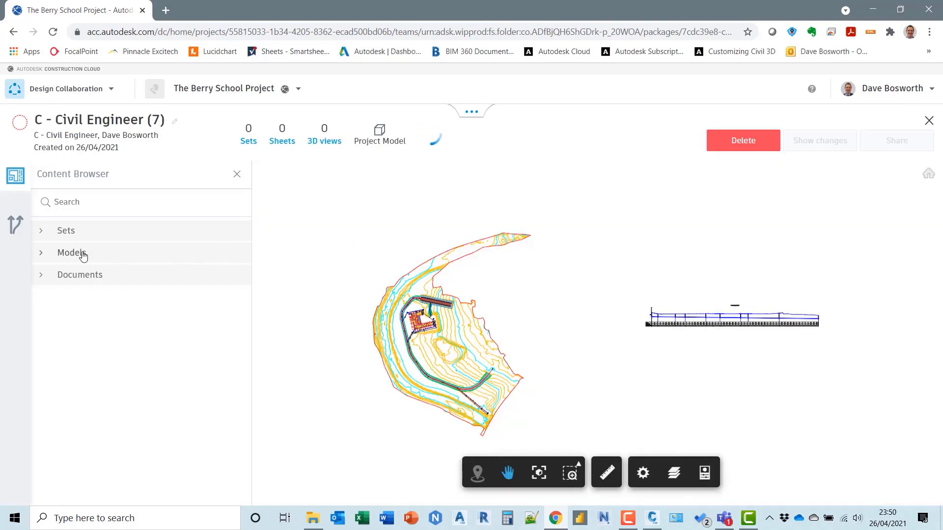
left_click(83, 254)
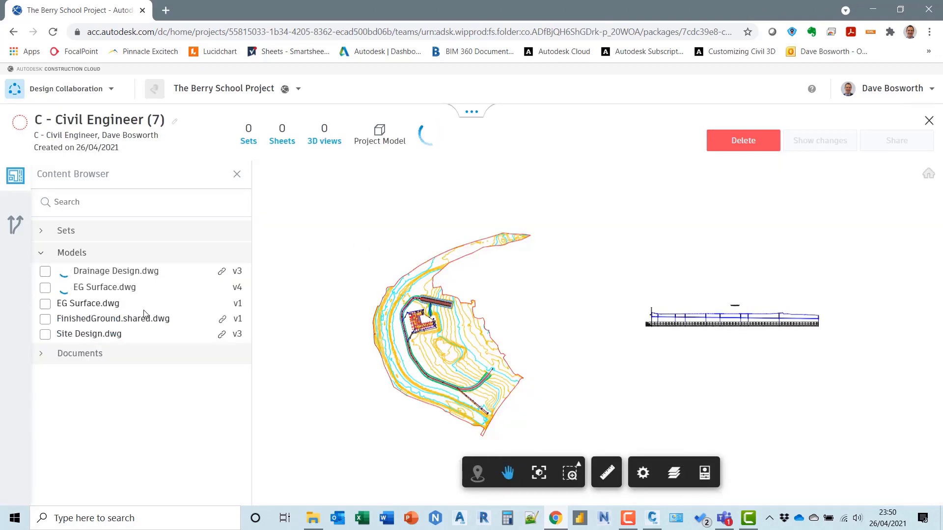
left_click(44, 333)
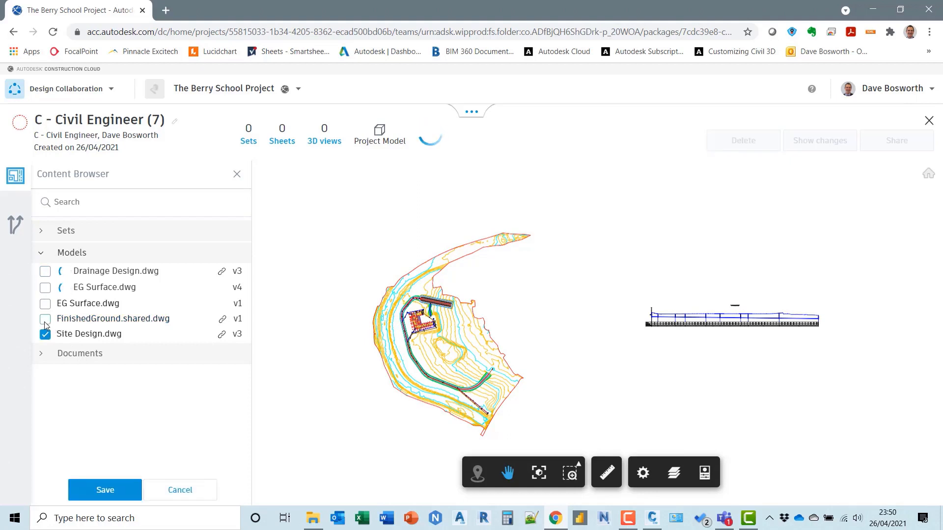
left_click(45, 319)
left_click(44, 304)
left_click(45, 287)
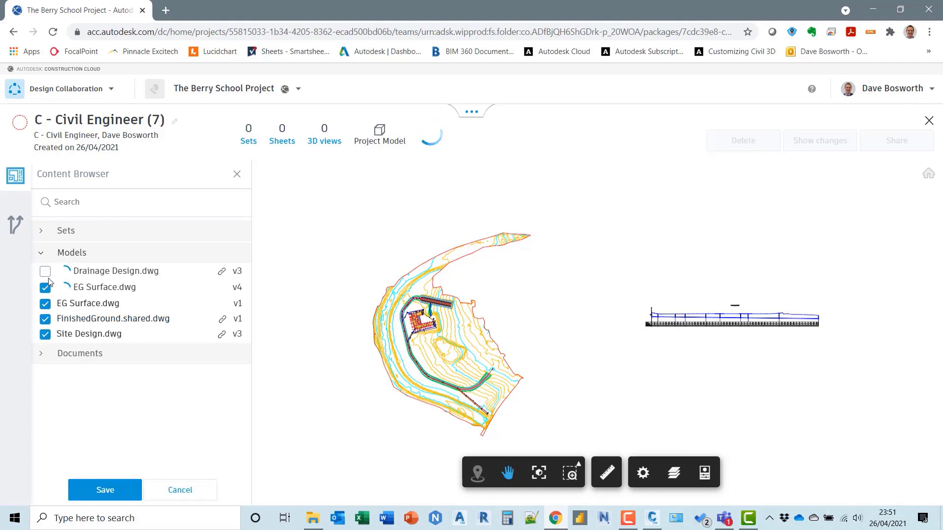
left_click(45, 271)
- Add the RevitSharedRefPnt.xml document from the M - Models > 3D folder to the package and save it
left_click(41, 353)
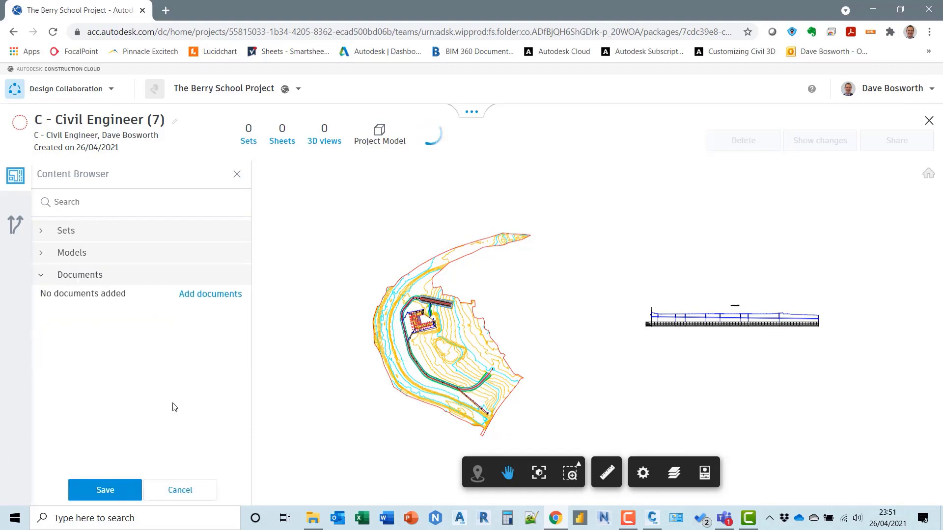
left_click(198, 295)
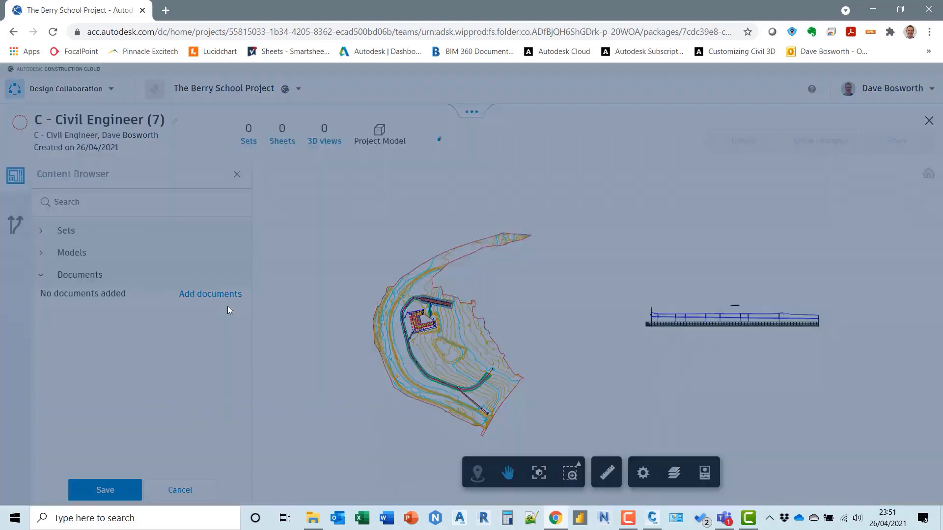
left_click(384, 235)
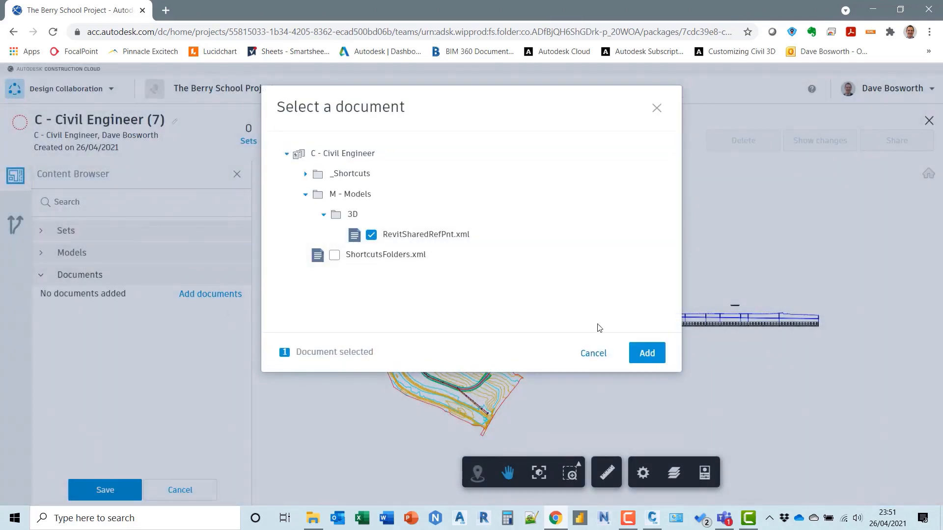
left_click(644, 354)
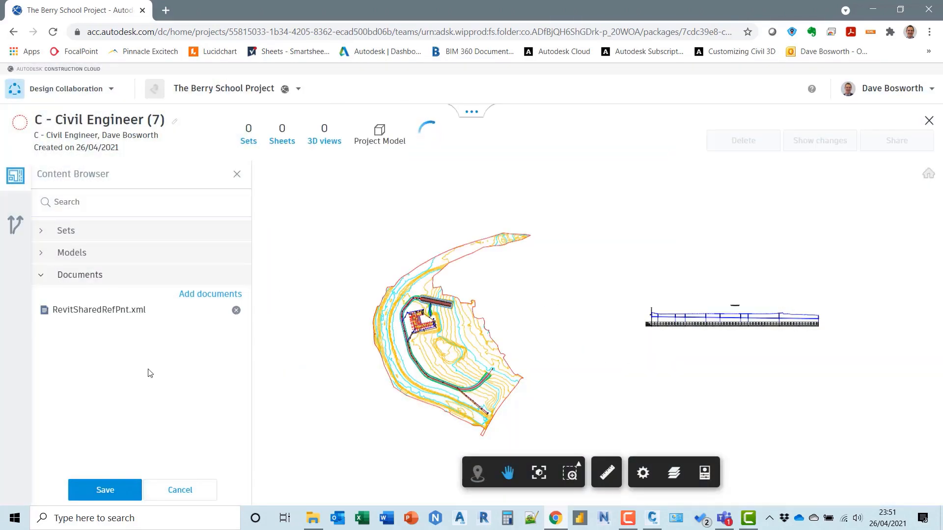
left_click(102, 490)
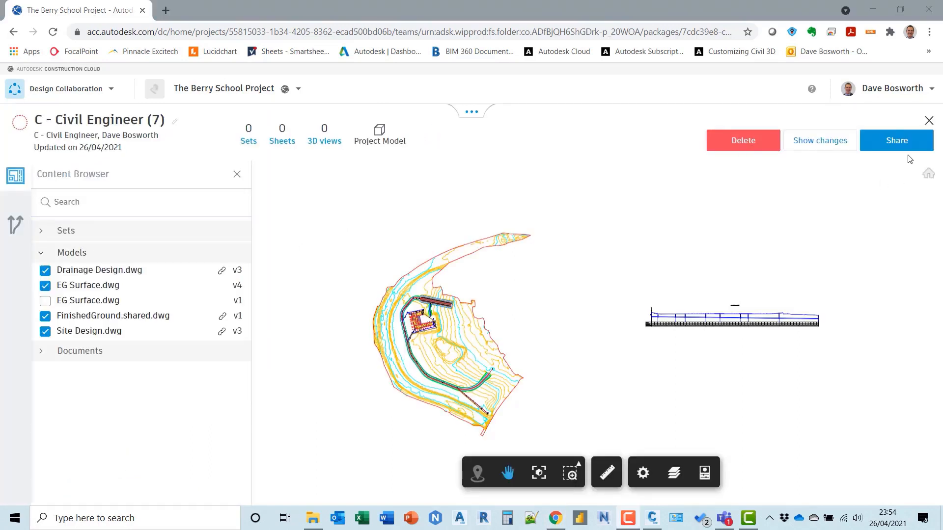
- Share the C - Civil Engineer (7) package with all project teams, with the description "Initial Share"
left_click(898, 144)
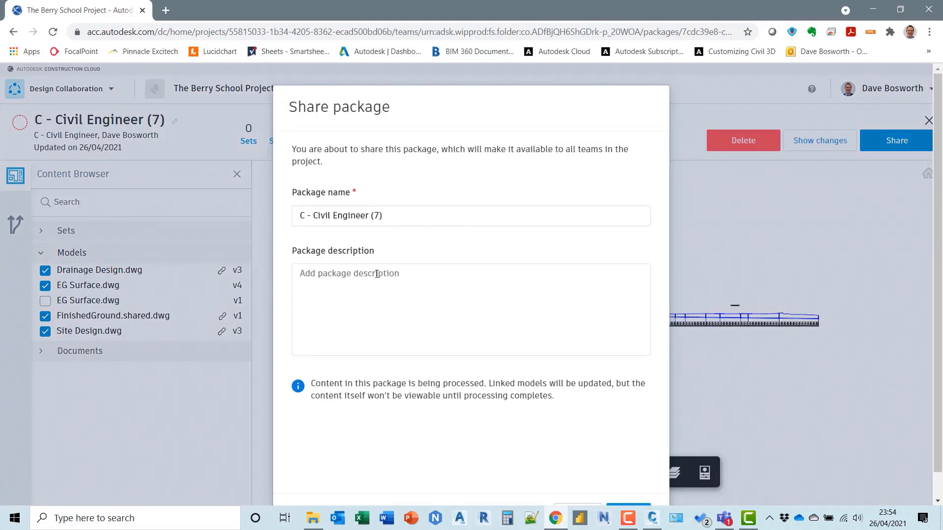
type("Initial Share")
scroll(433, 187, "down", 1)
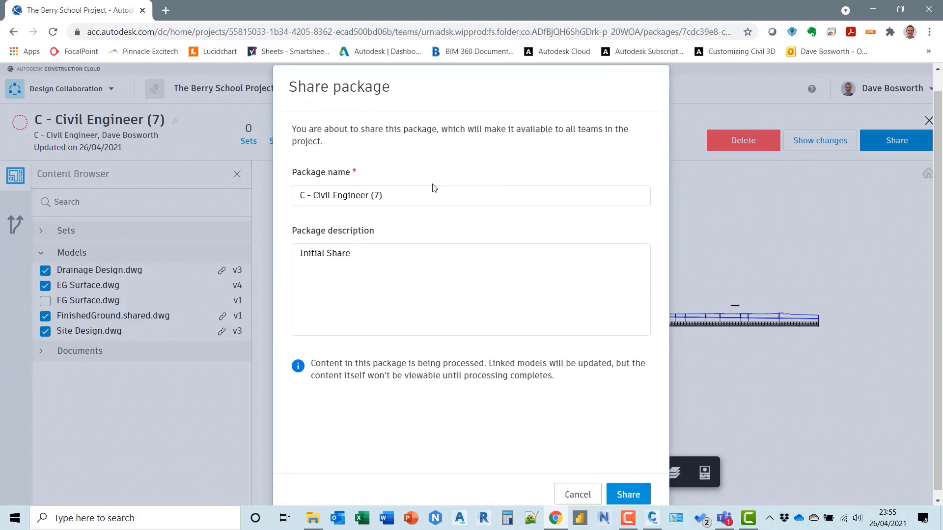
left_click(625, 489)
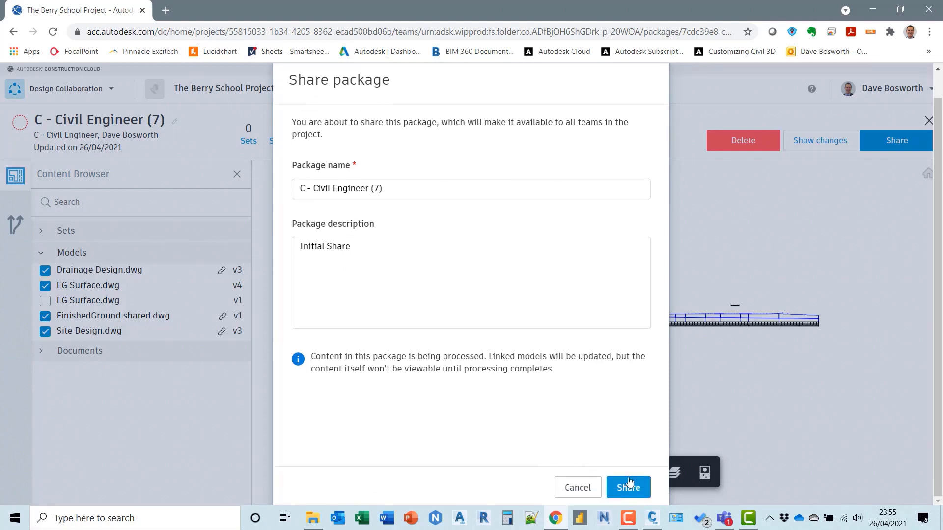